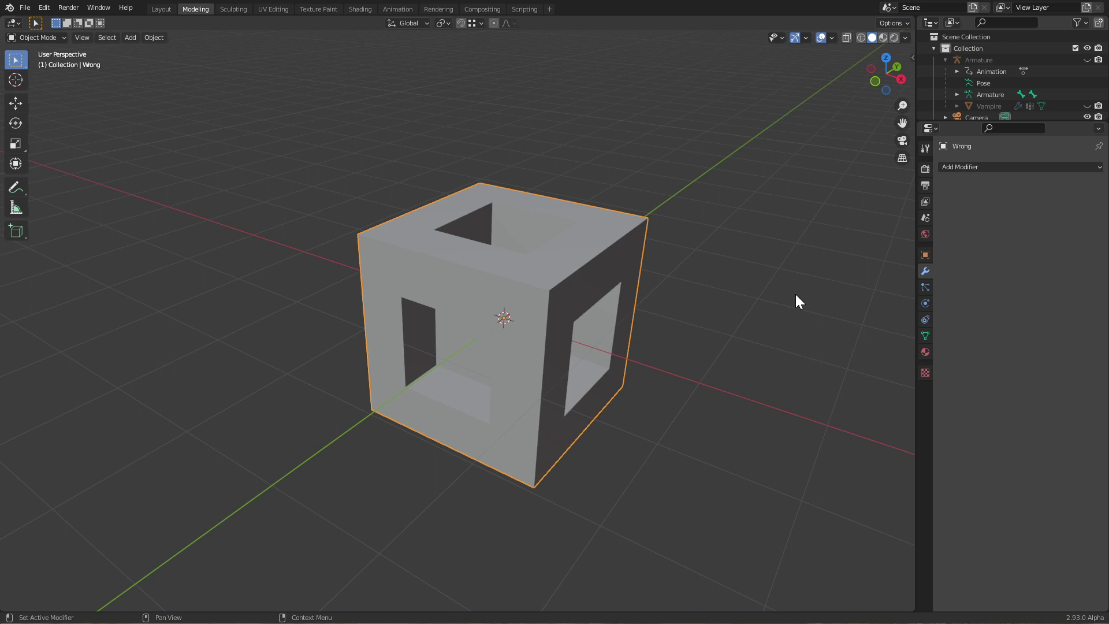
Add a Mask modifier to the Wrong cube, previewing Invert on then off.
click(966, 167)
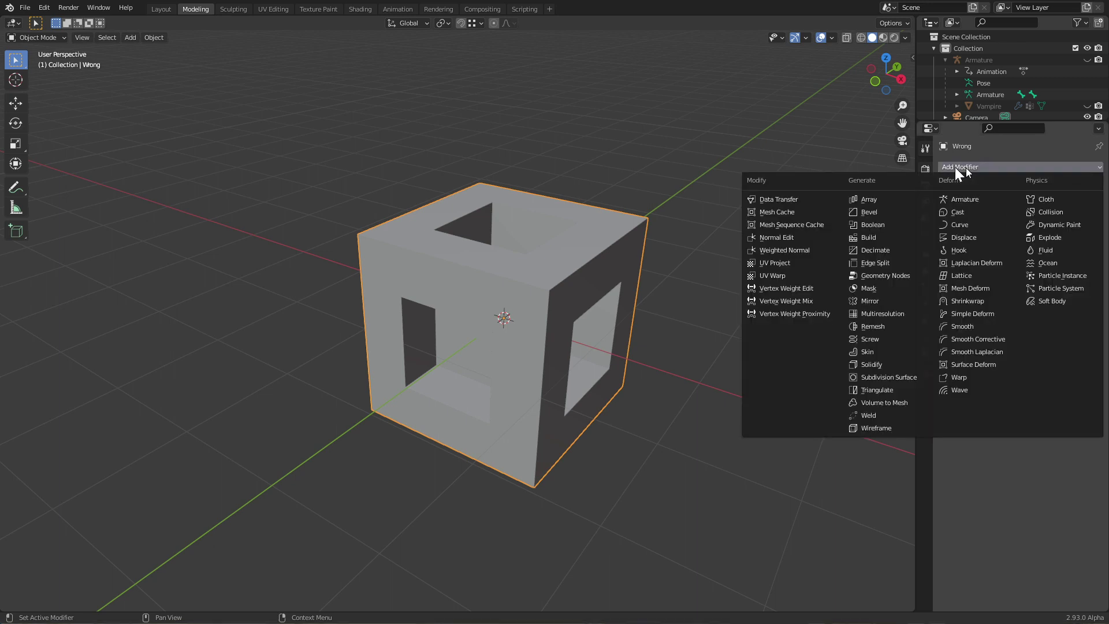
click(893, 290)
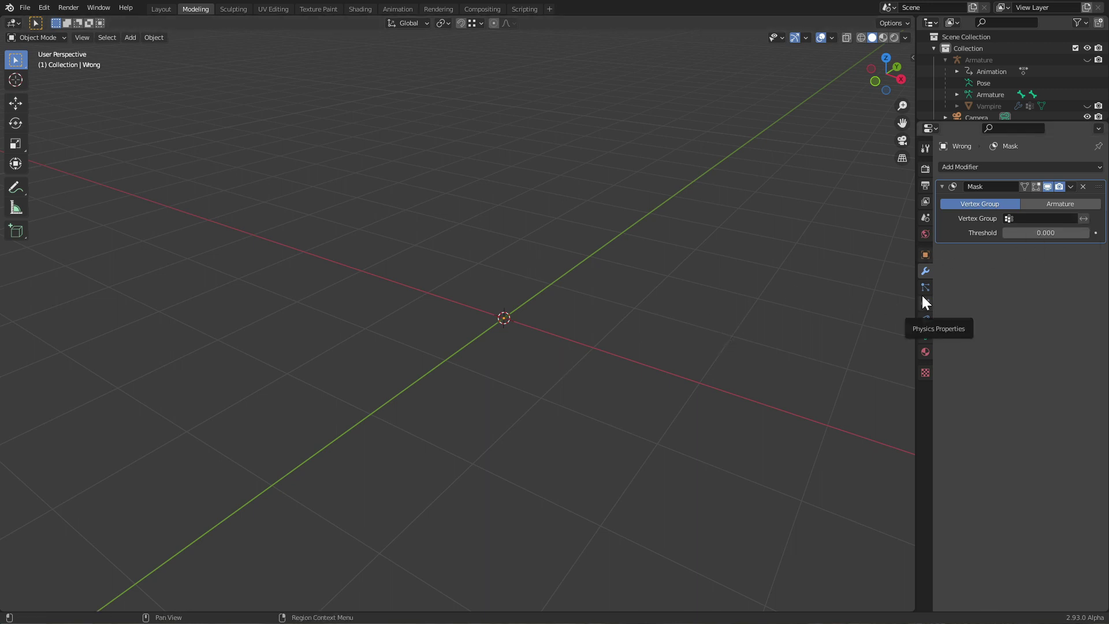
click(1086, 220)
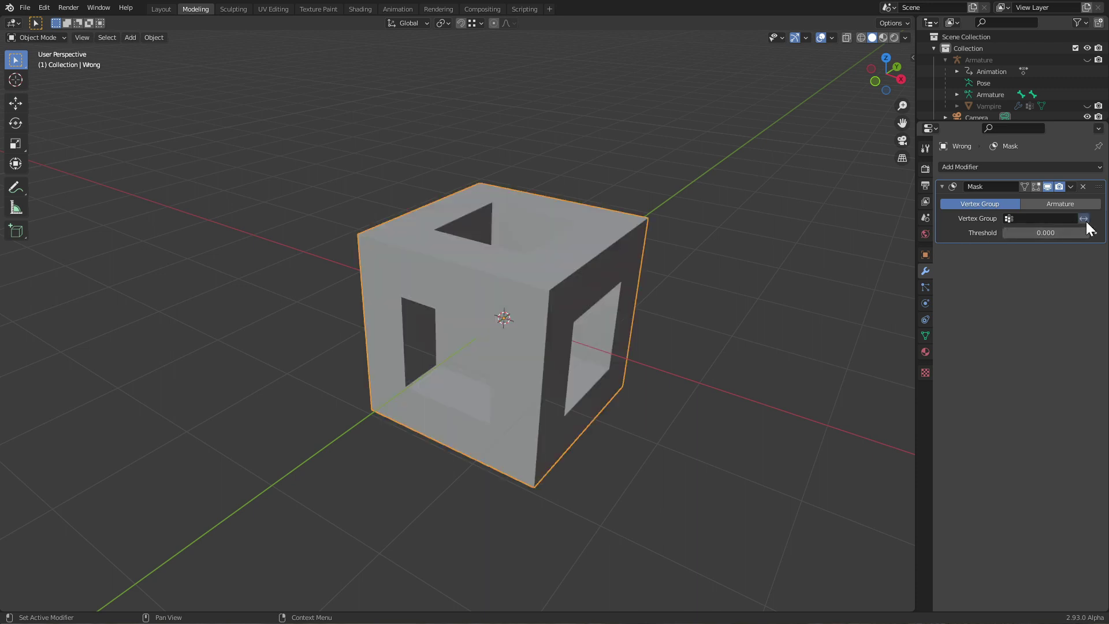
click(1084, 219)
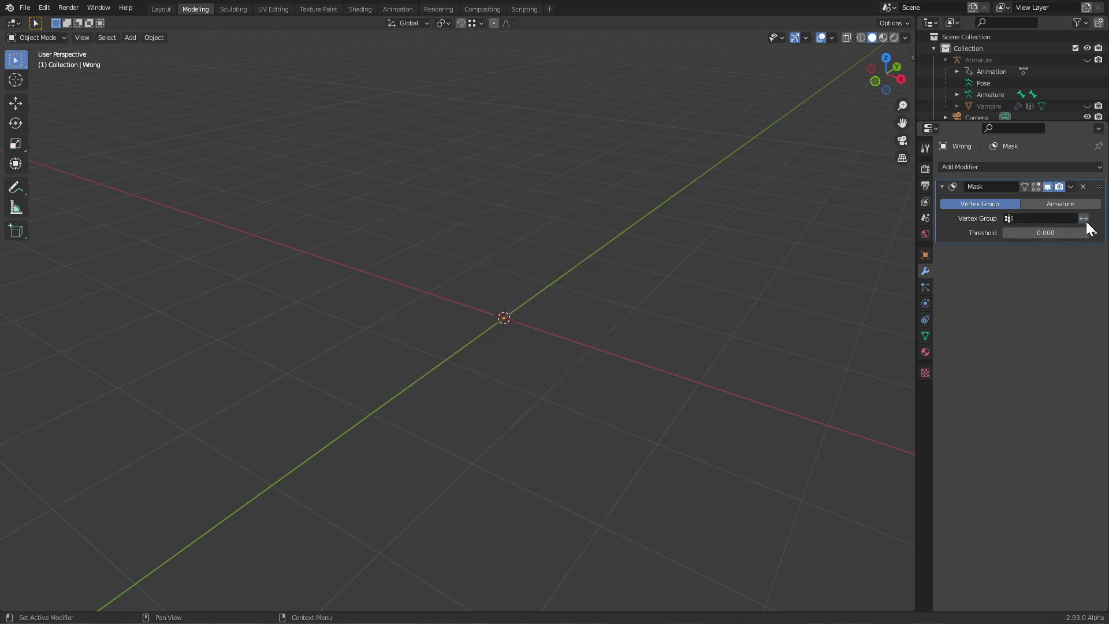
Add a new vertex group to the cube and name it 'Mask'.
click(925, 336)
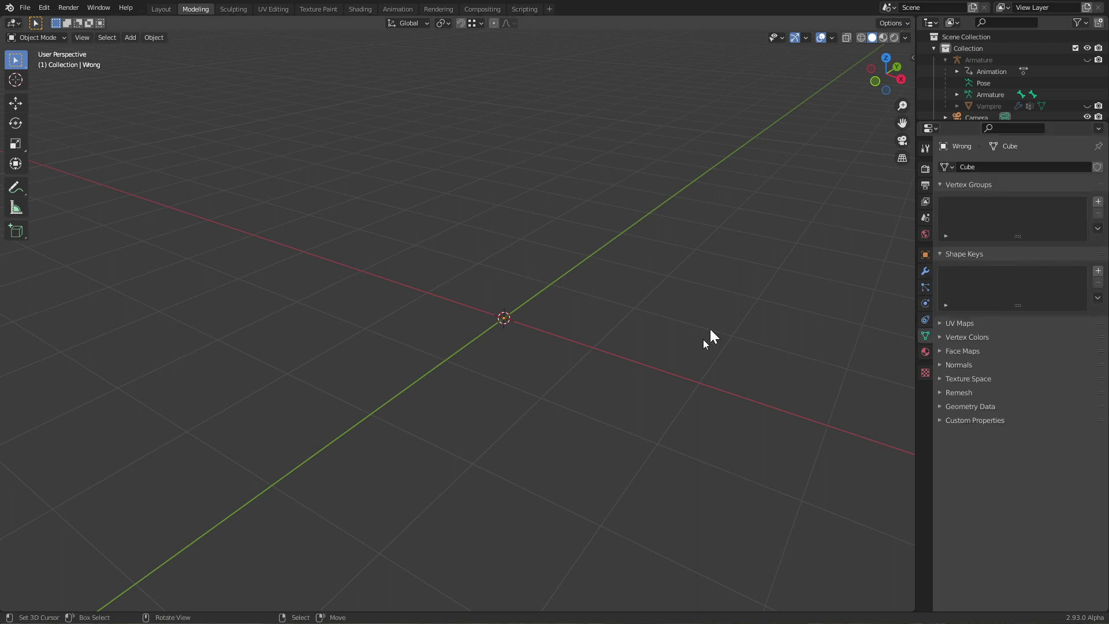
click(1097, 202)
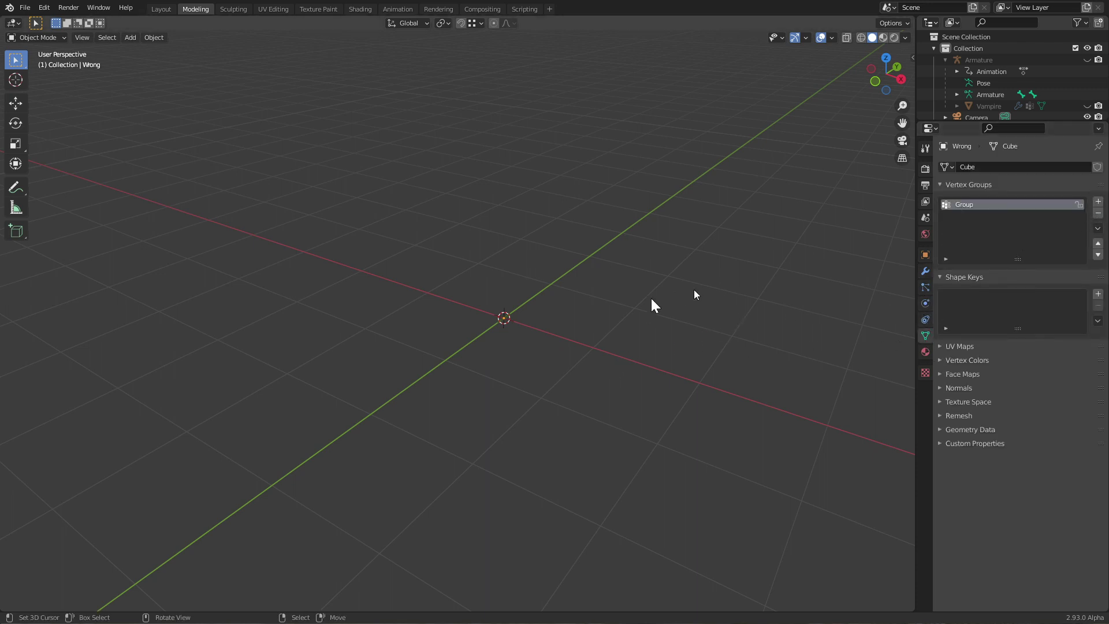
double_click(968, 205)
text(Mask)
key(Return)
Assign the cube's selected vertices to the Mask group in Edit Mode.
key(Tab)
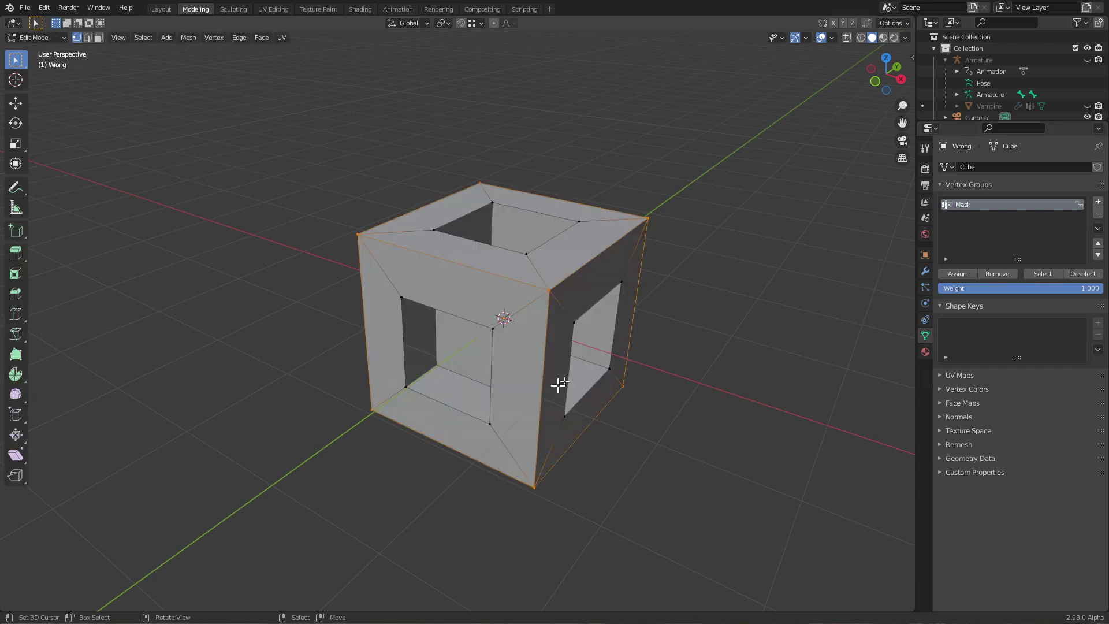
middle_drag(560, 384, 496, 352)
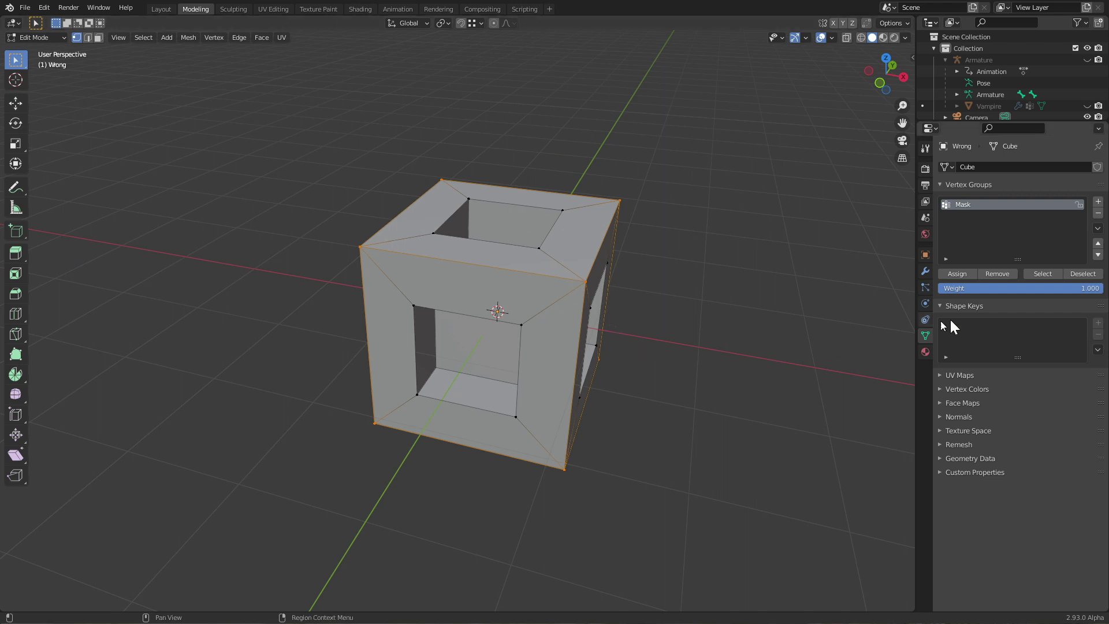
click(959, 273)
key(Tab)
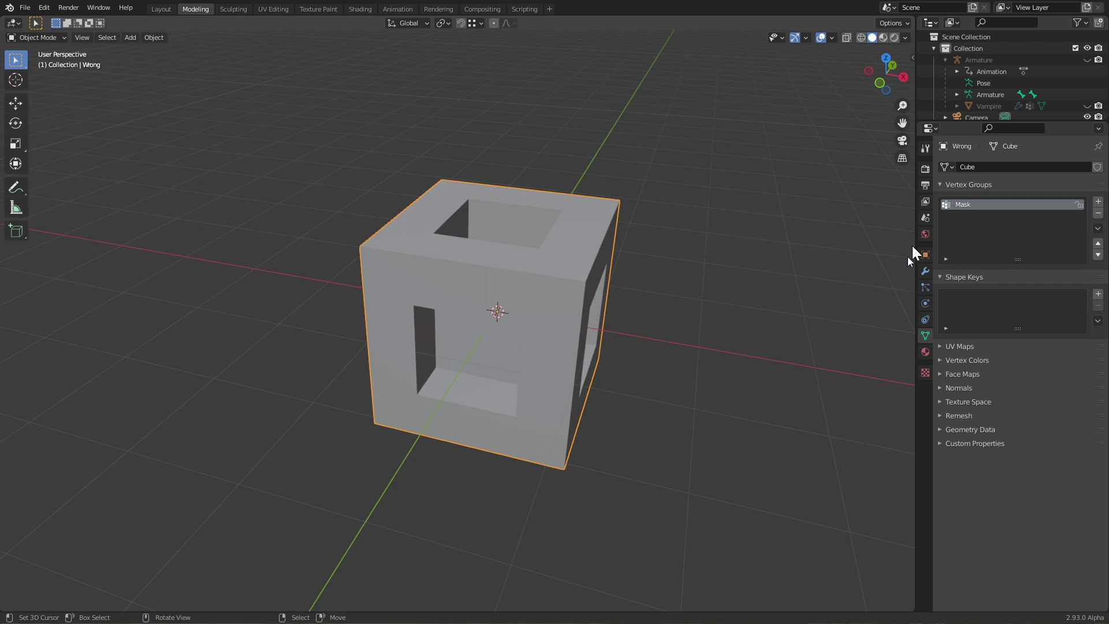
Set the Mask modifier's Vertex Group to 'Mask' and inspect it in Edit Mode.
click(925, 271)
click(1034, 218)
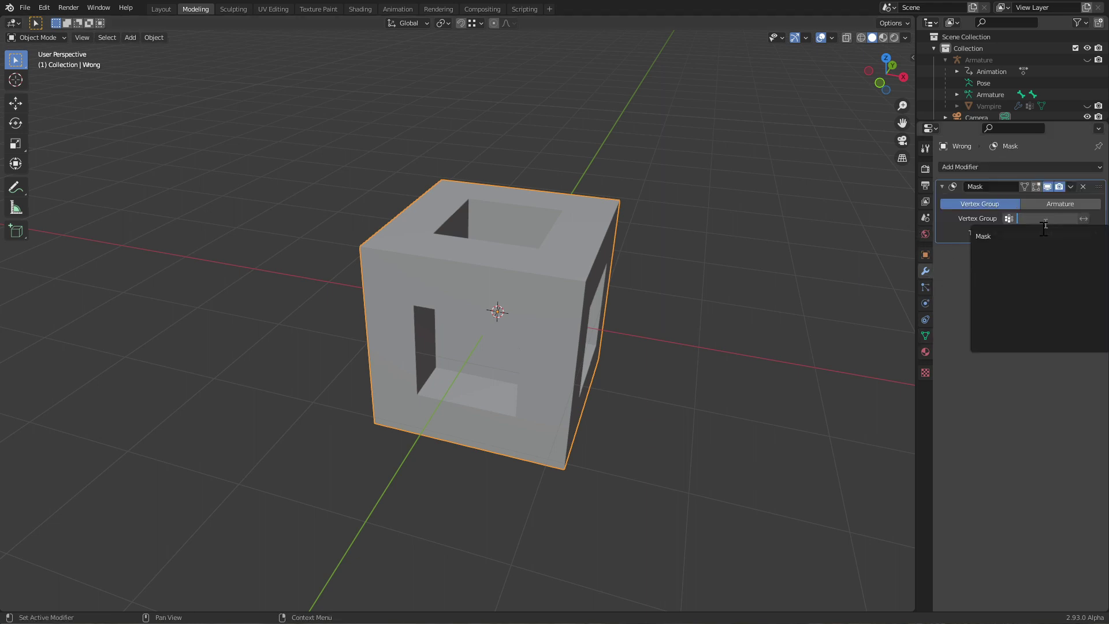
click(1034, 237)
middle_drag(721, 296, 694, 326)
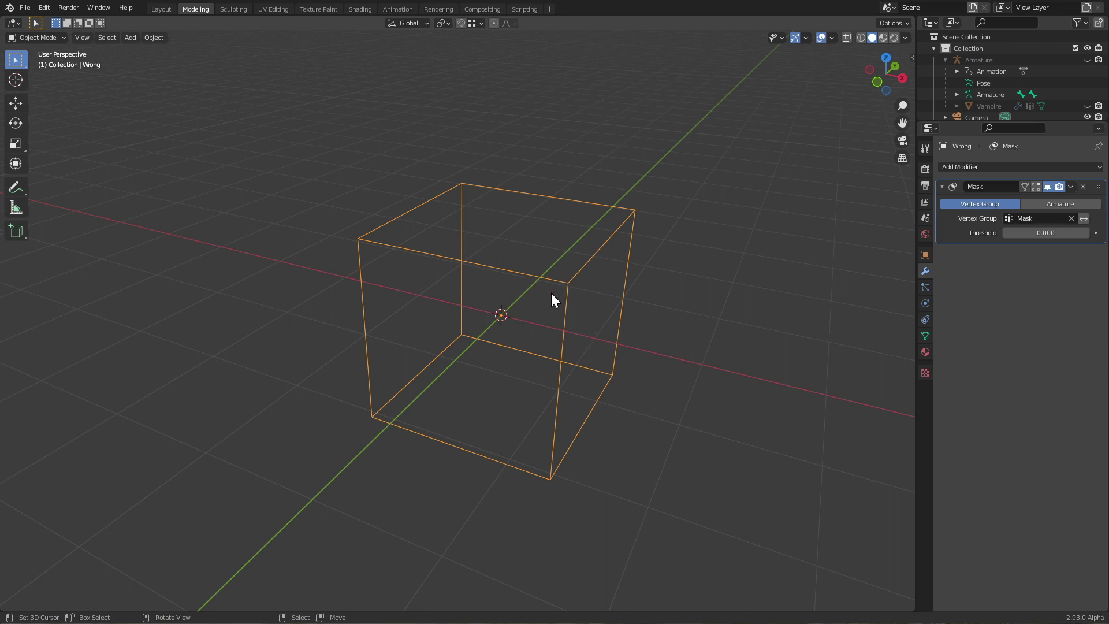
key(Tab)
middle_drag(612, 215, 610, 309)
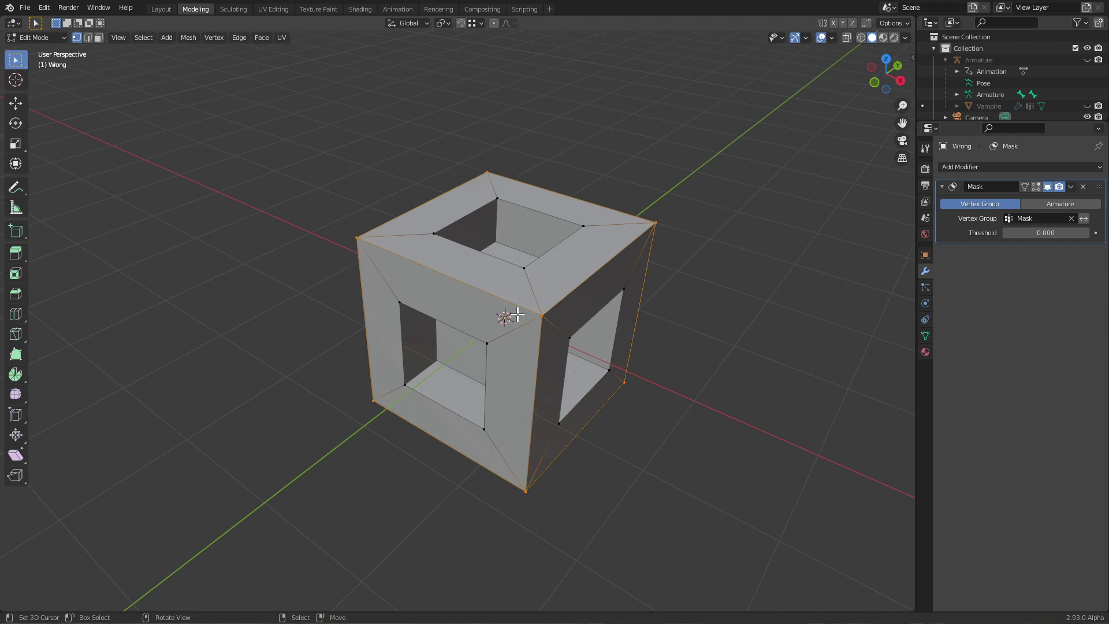
key(Tab)
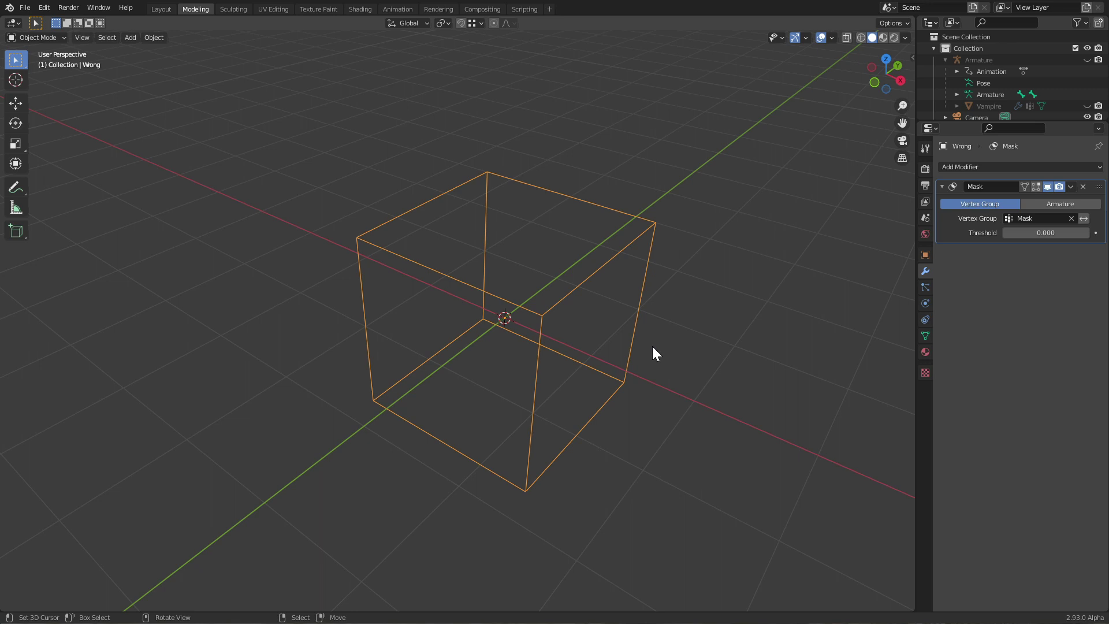
Enable Invert on the Mask modifier, comparing against Edit Mode, to show the cross shape.
click(1084, 219)
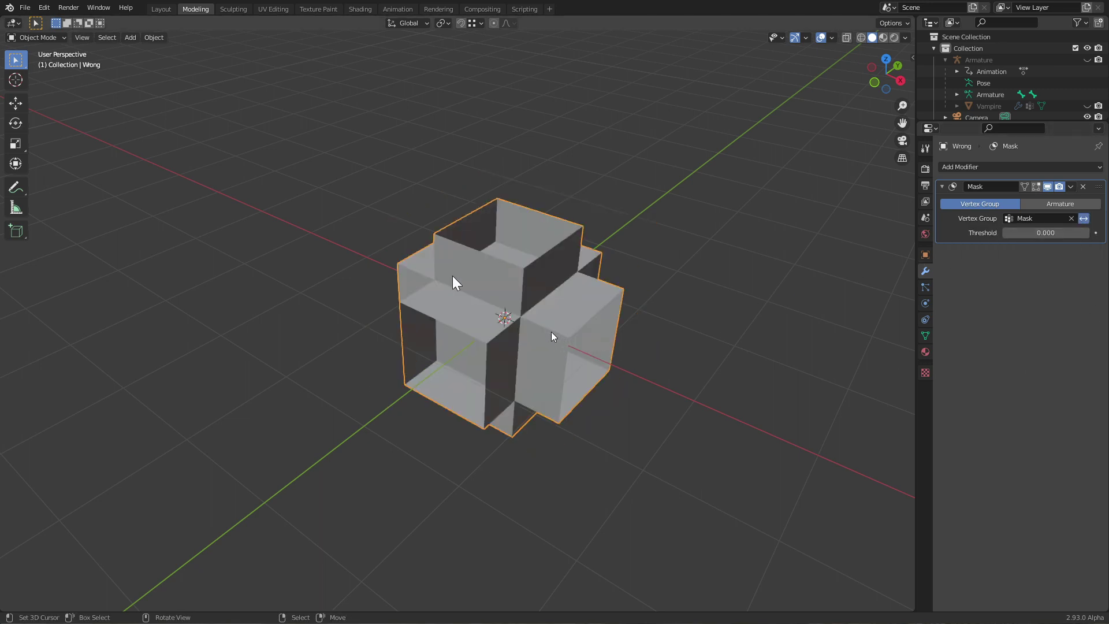
key(Tab)
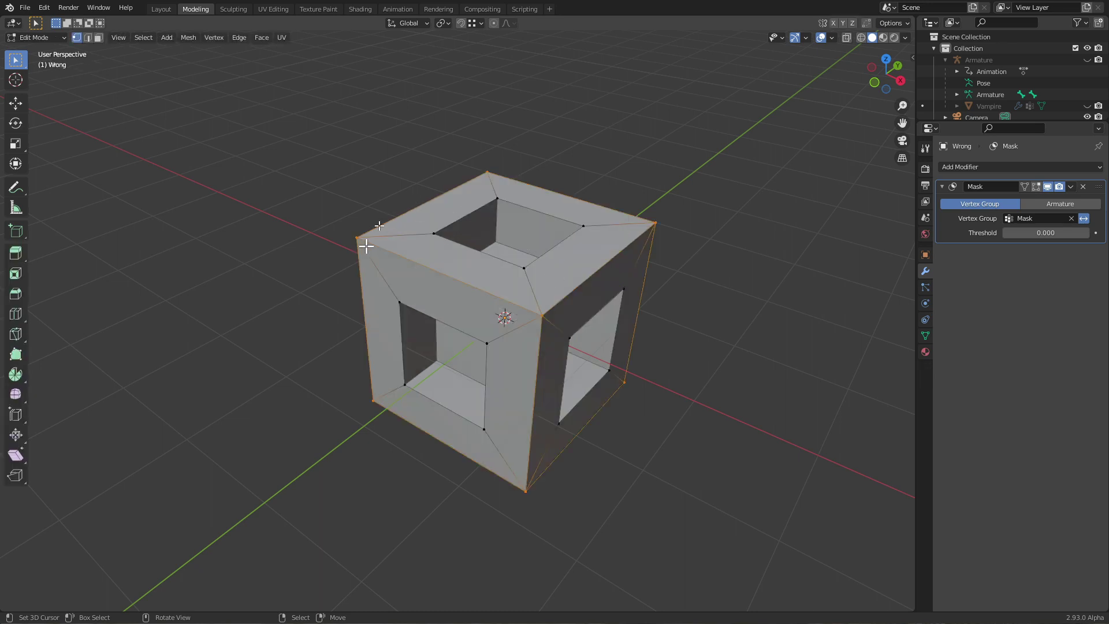
key(Tab)
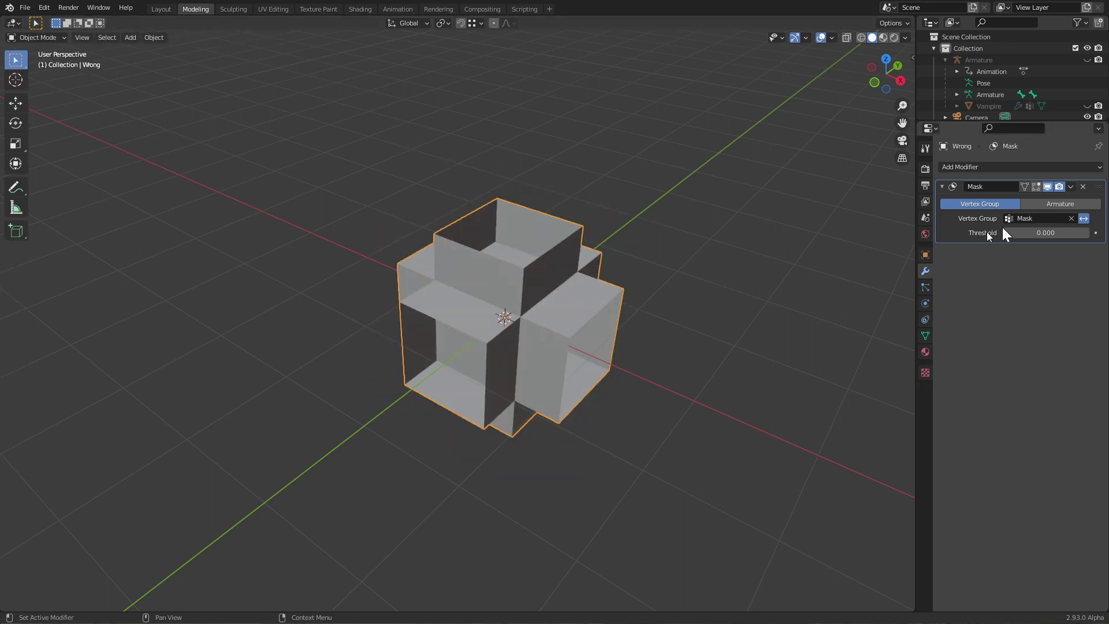
click(1084, 218)
key(Tab)
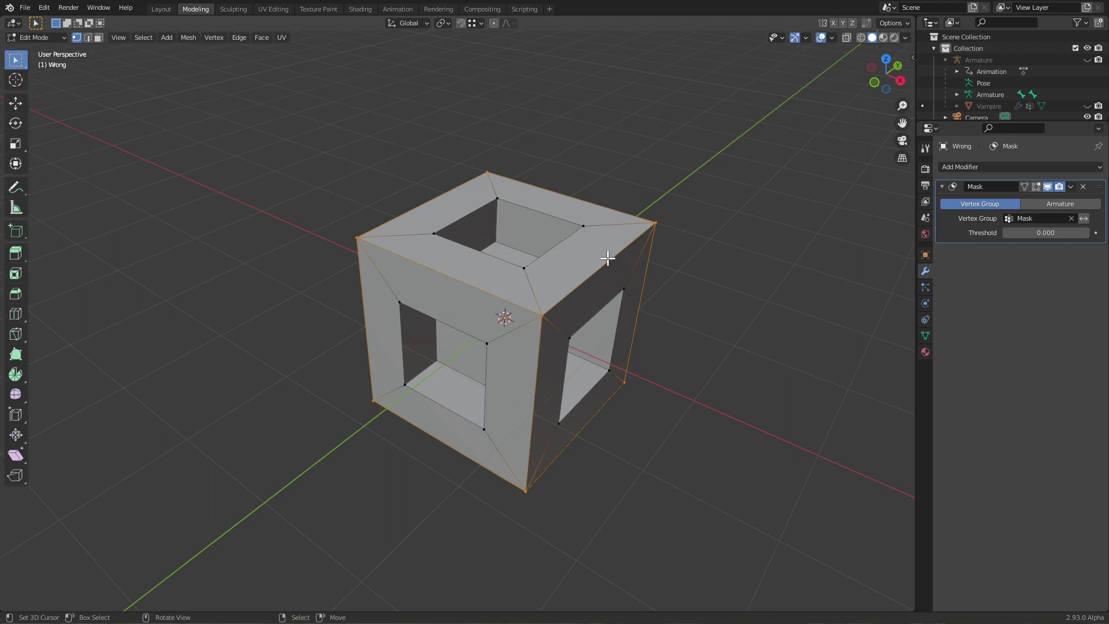
click(1083, 219)
key(Tab)
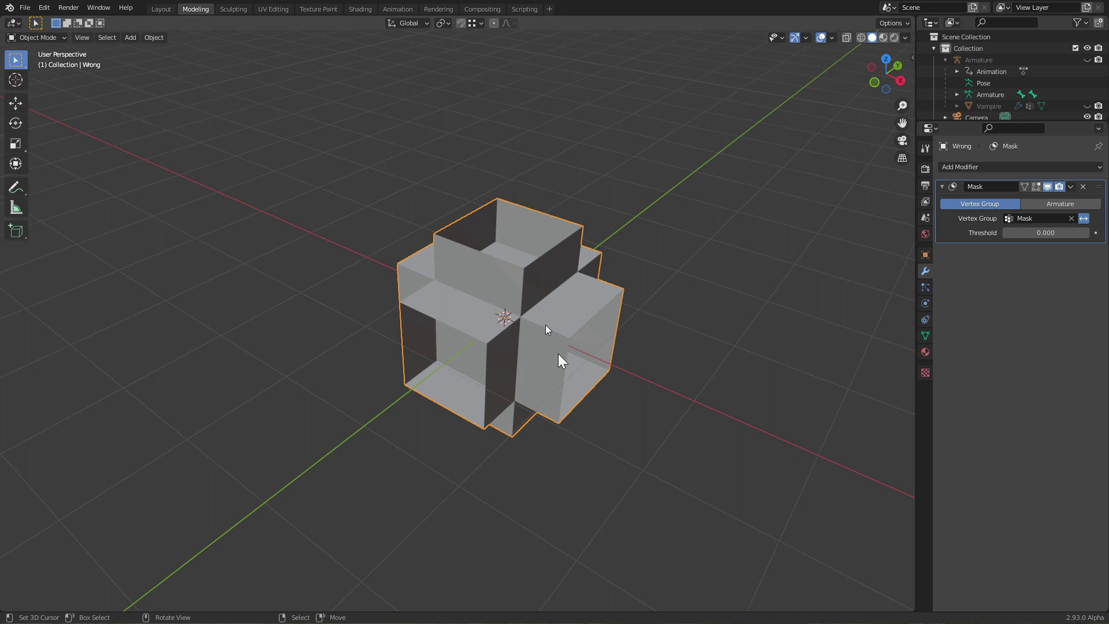
scroll(564, 376, up, 1)
middle_drag(574, 373, 431, 359)
In face select mode, select the inner face in the cube's front opening.
key(Tab)
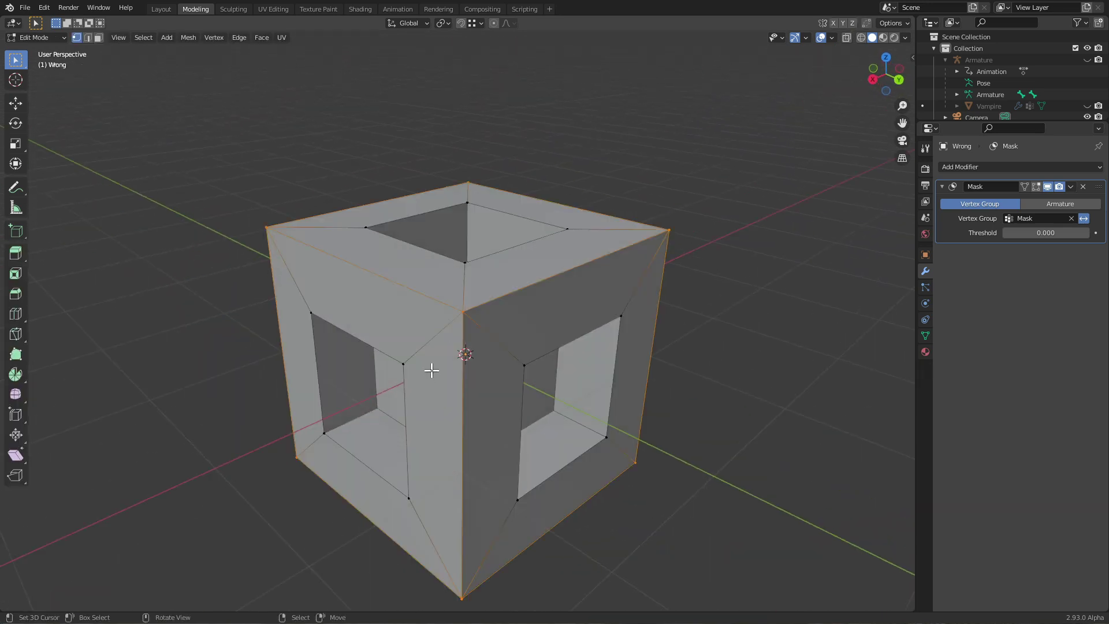
key(3)
click(546, 387)
middle_drag(546, 388, 558, 420)
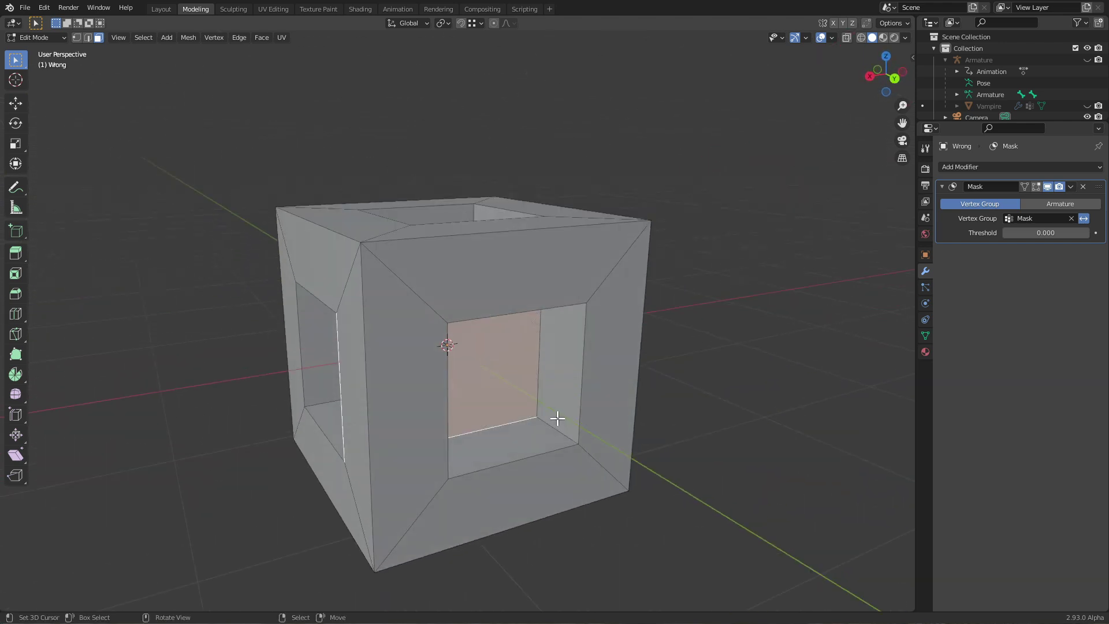
key(Tab)
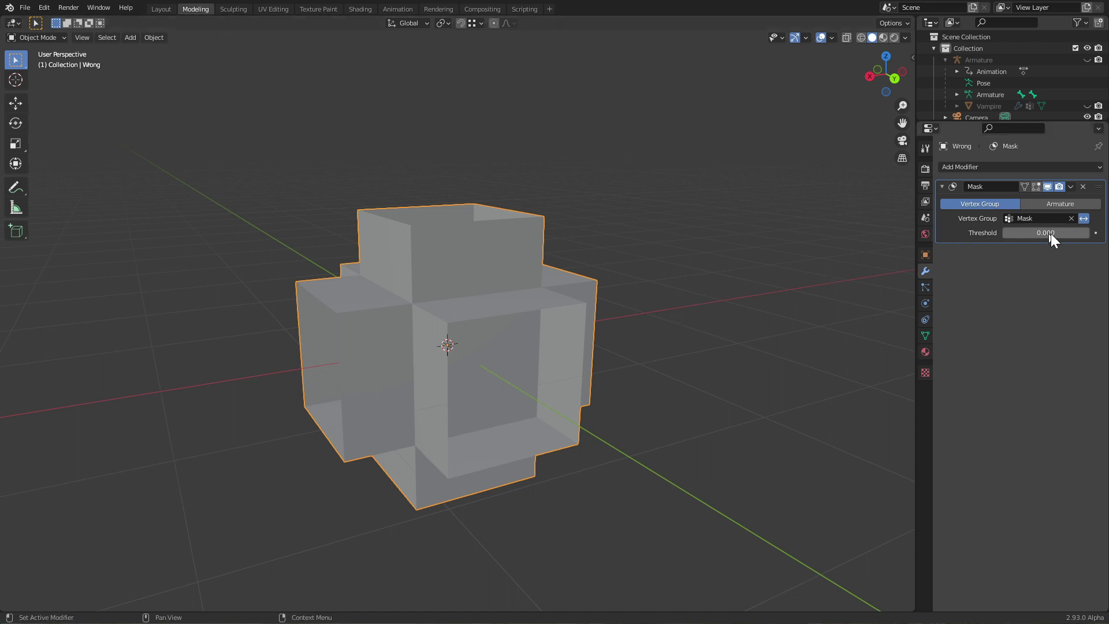
In vertex mode, deselect all and select the Mask group's vertices.
key(Tab)
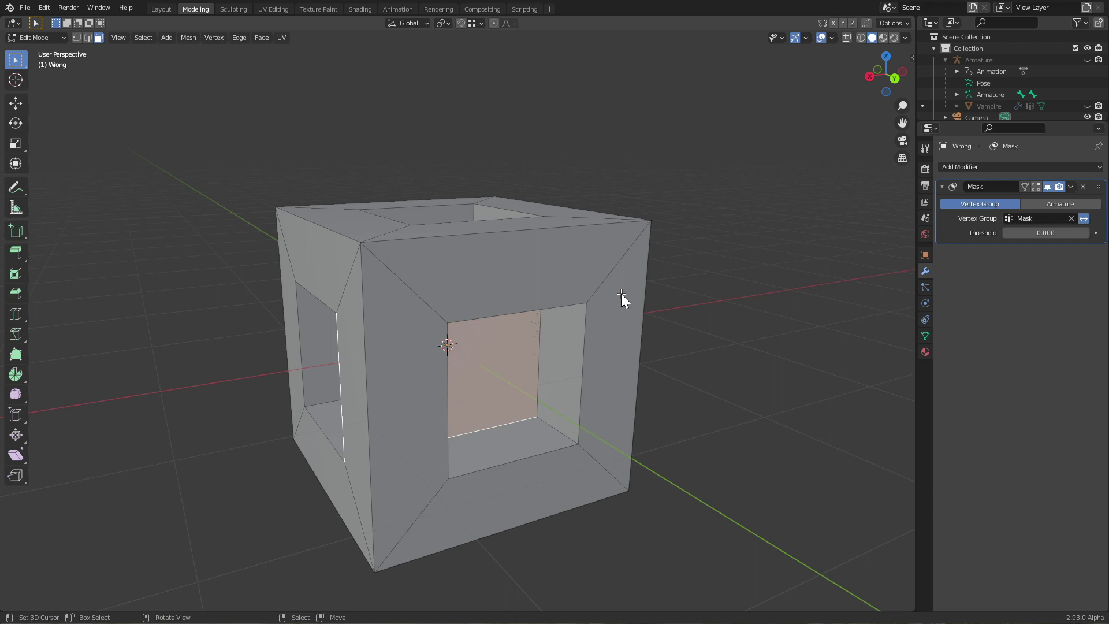
key(alt+a)
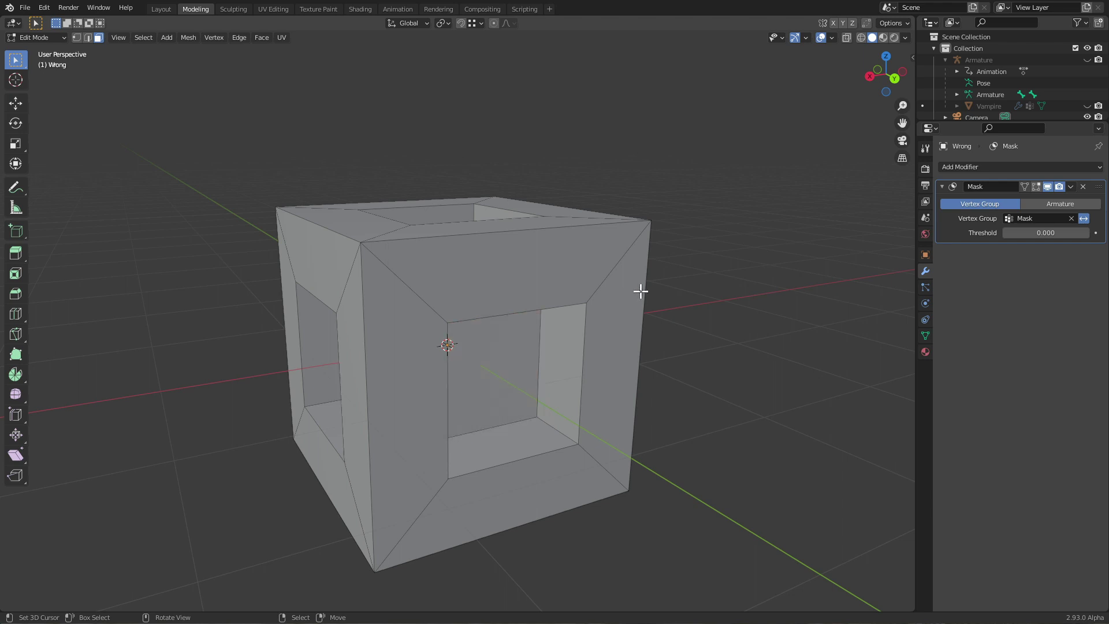
key(1)
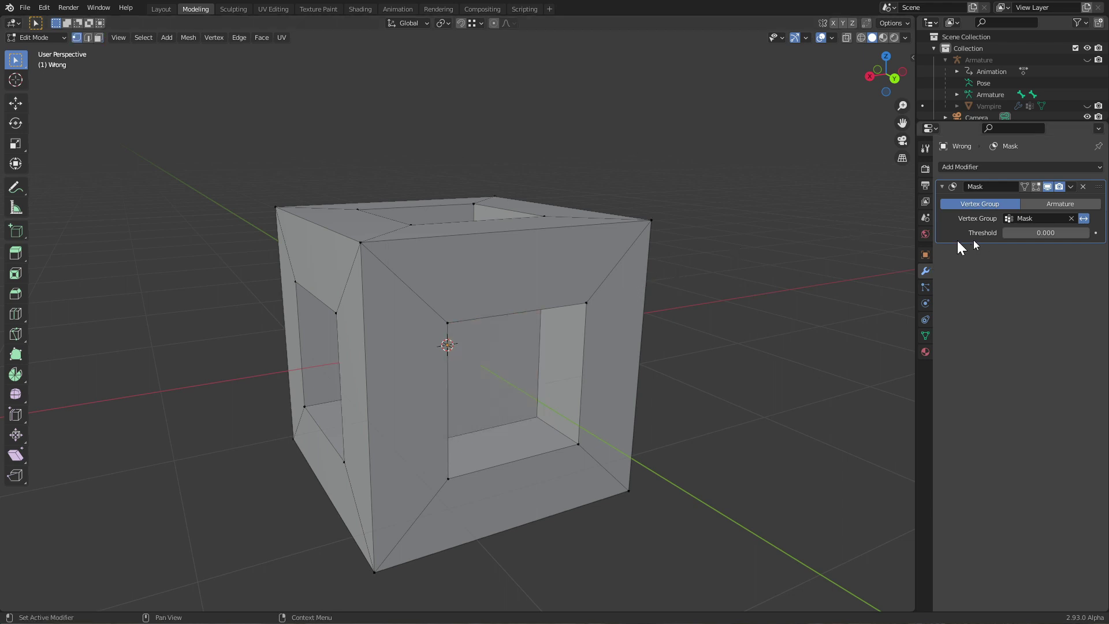
click(925, 335)
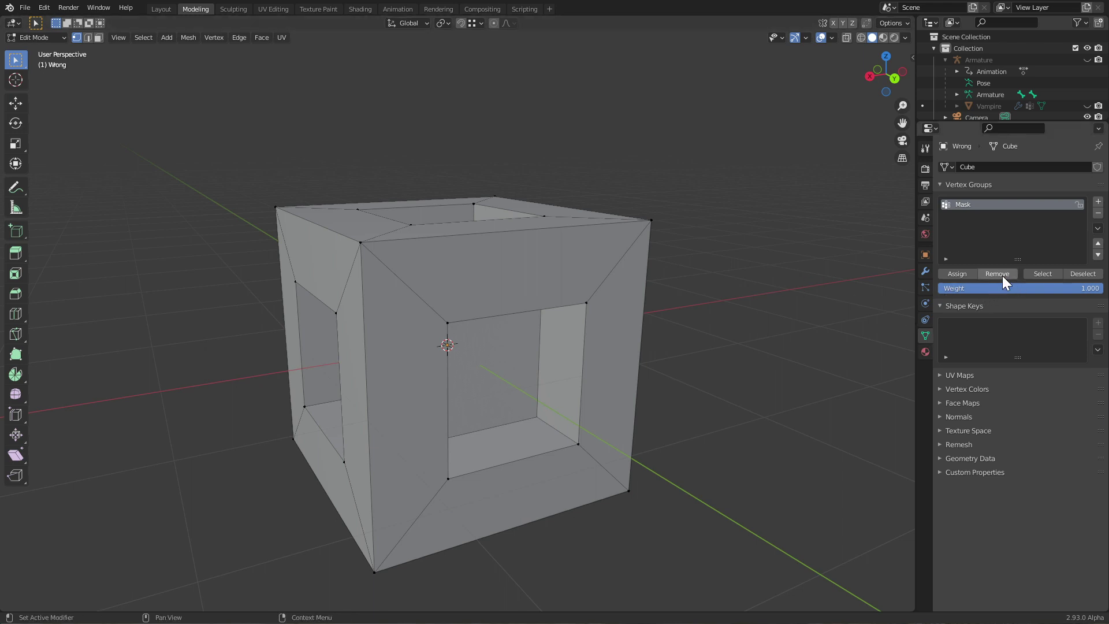
click(1050, 275)
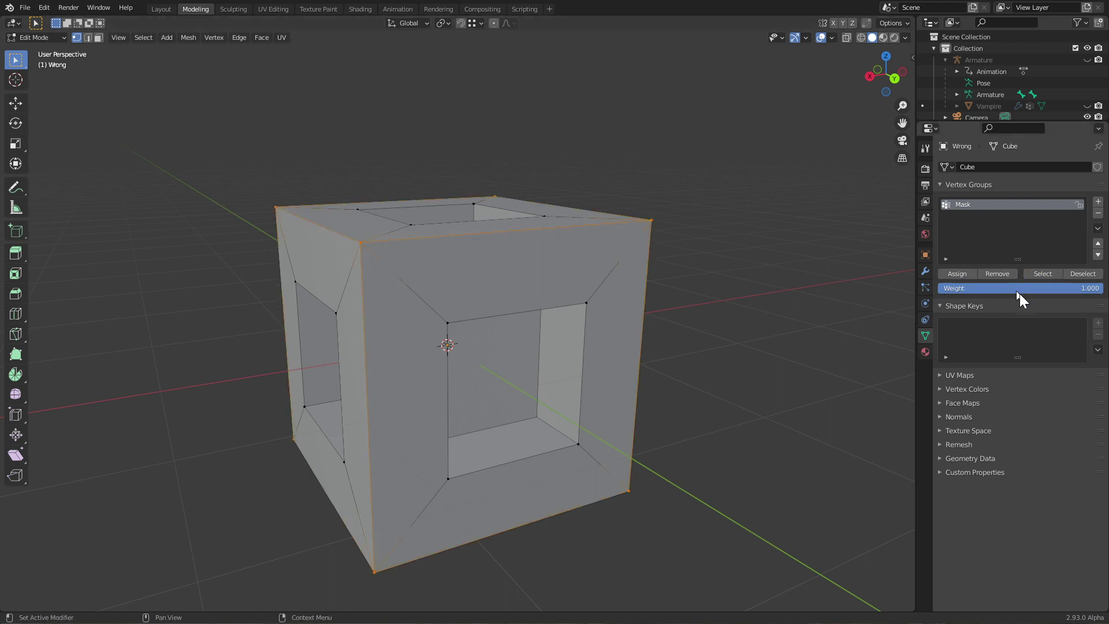
Reassign the selected vertices to the Mask group at weight 0.5.
click(1024, 289)
text(0.5)
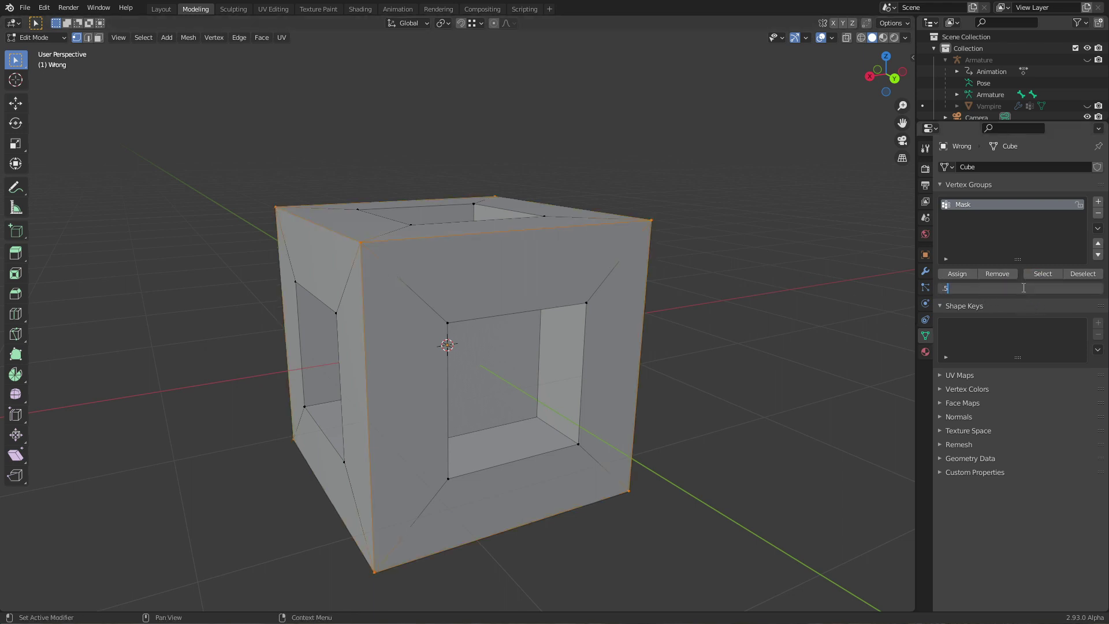
key(Return)
click(957, 274)
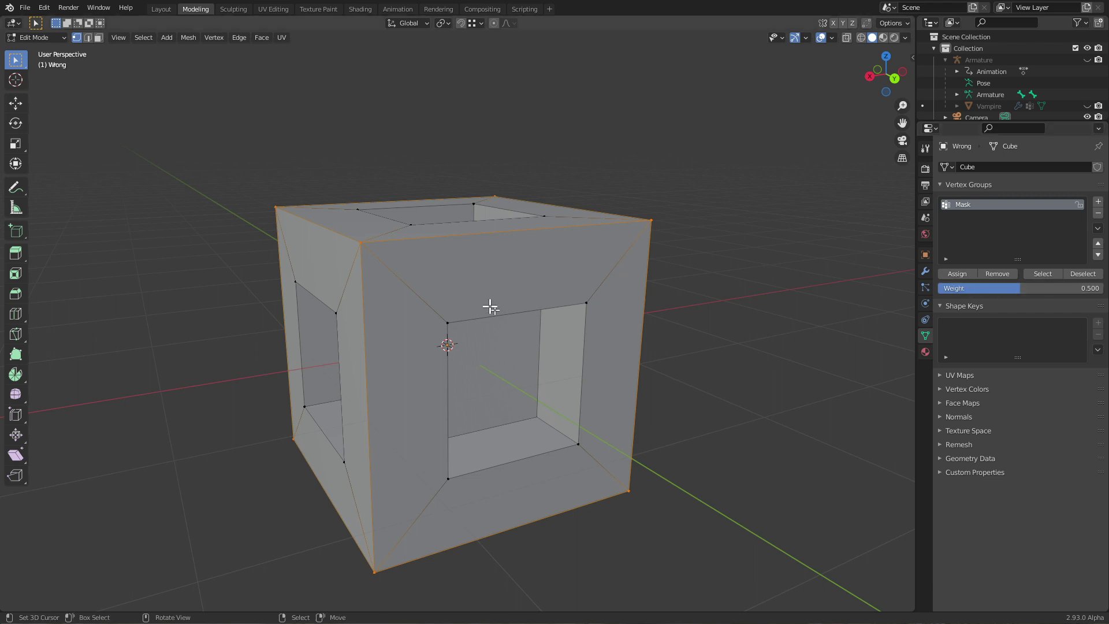
key(Tab)
click(925, 272)
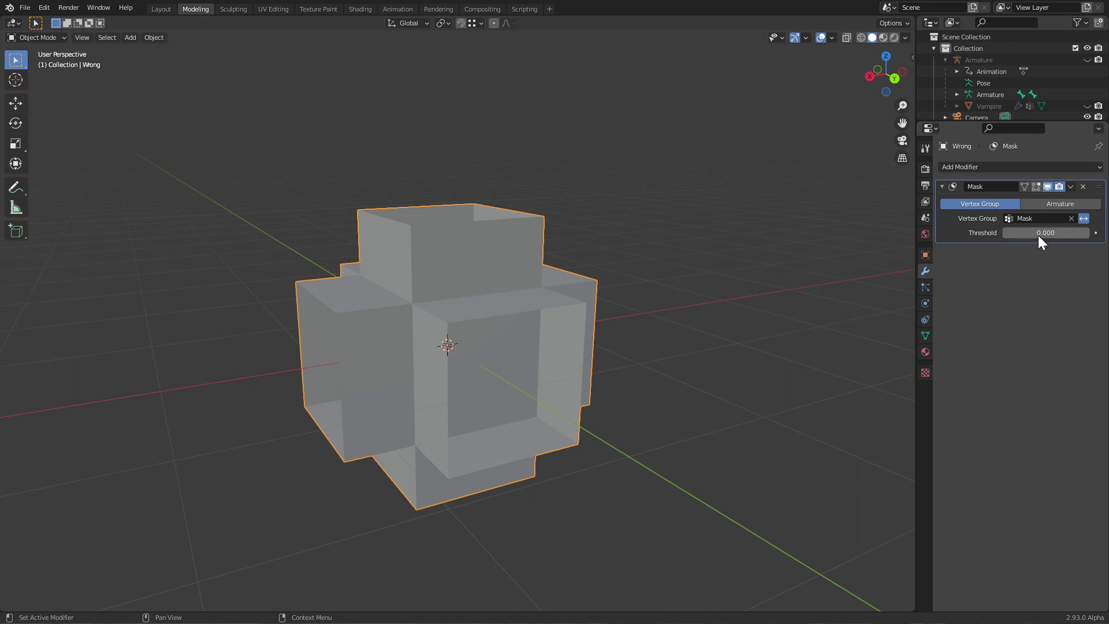
Raise the Mask threshold, then reassign the vertices to Mask at weight 0.205.
drag(1047, 233, 1094, 233)
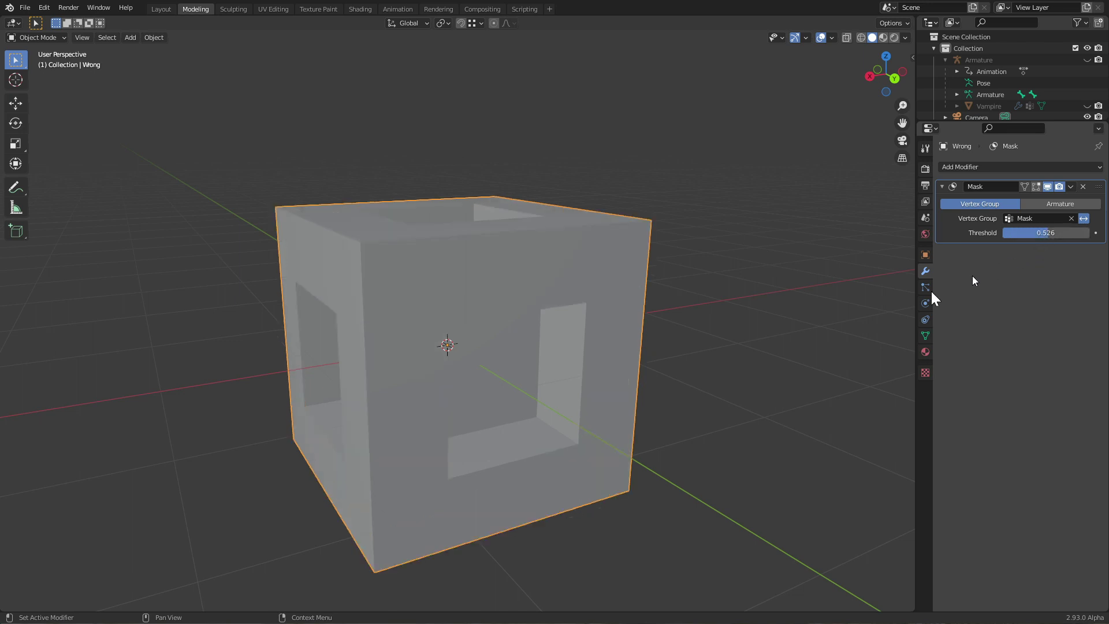
middle_drag(534, 283, 511, 269)
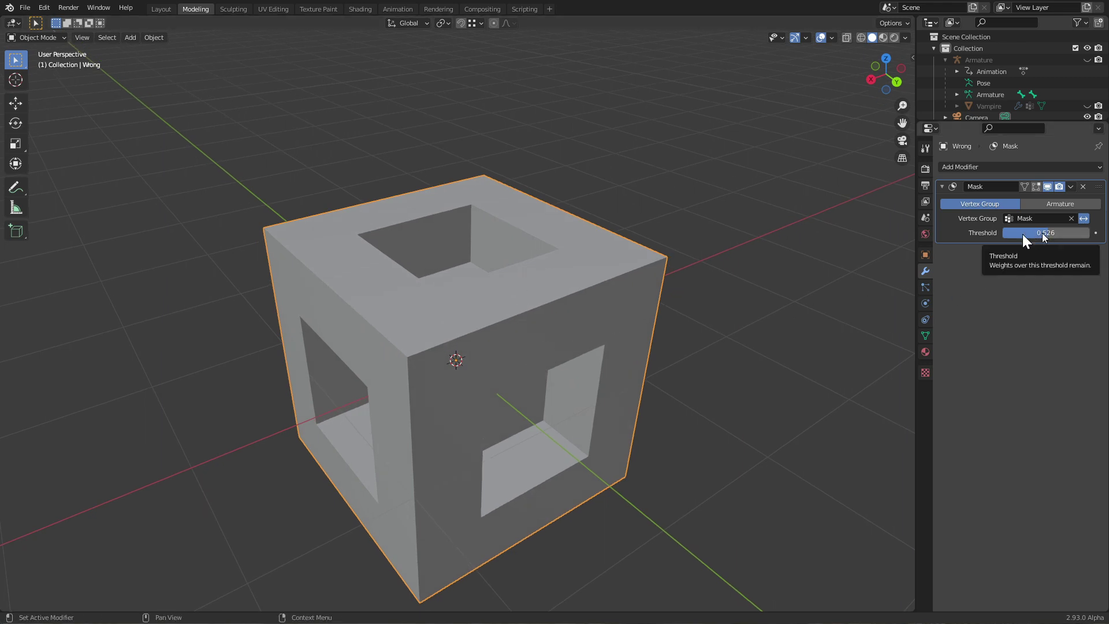
key(Tab)
middle_drag(639, 416, 572, 456)
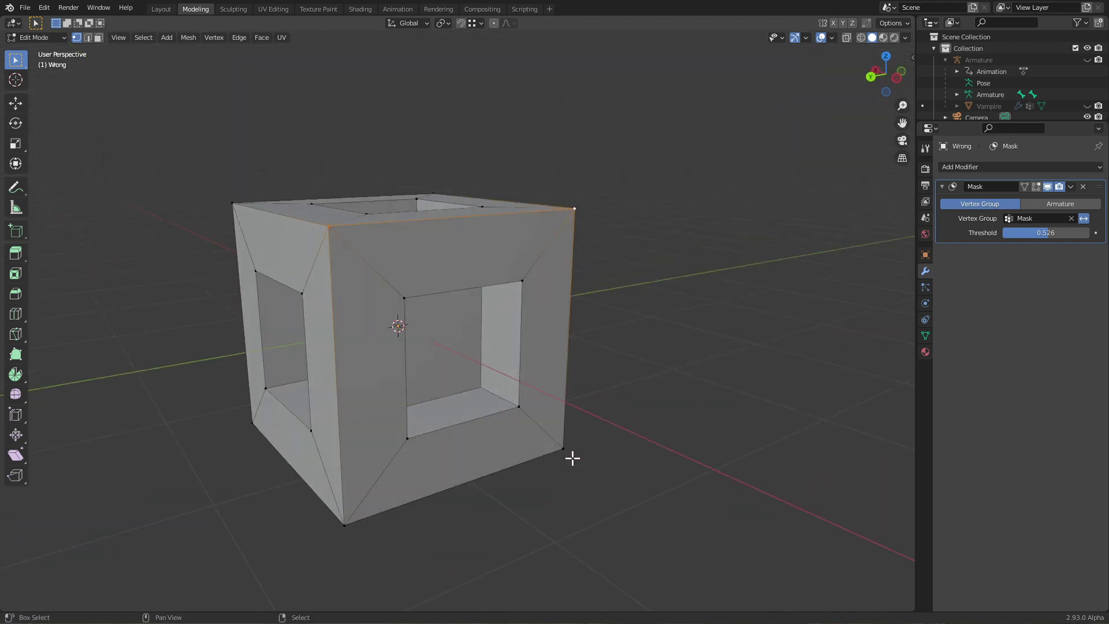
click(925, 336)
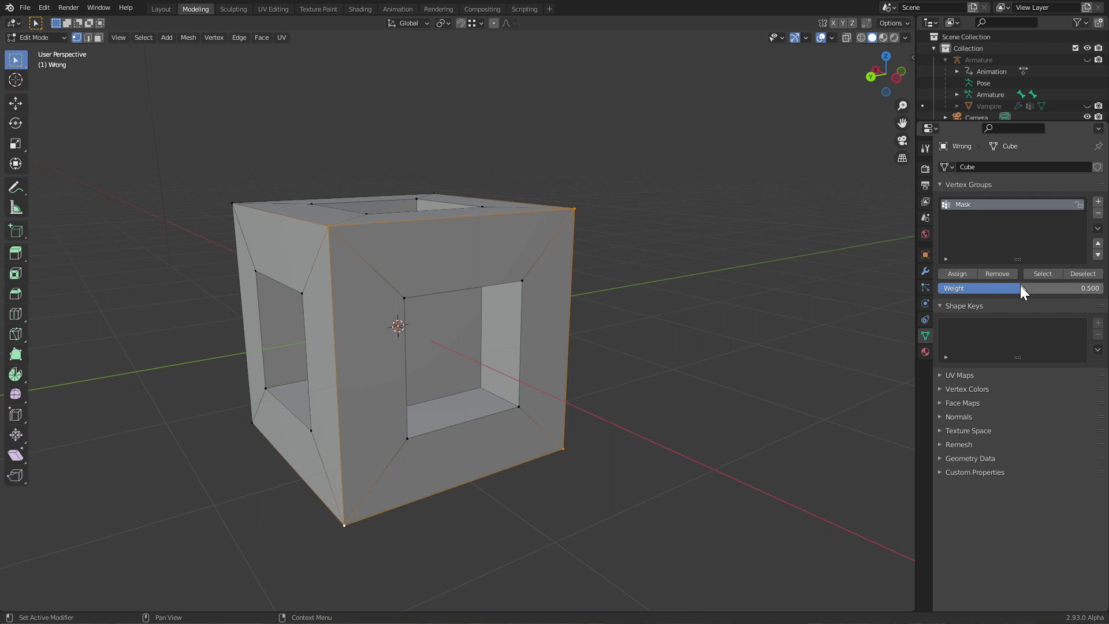
drag(1020, 285, 971, 287)
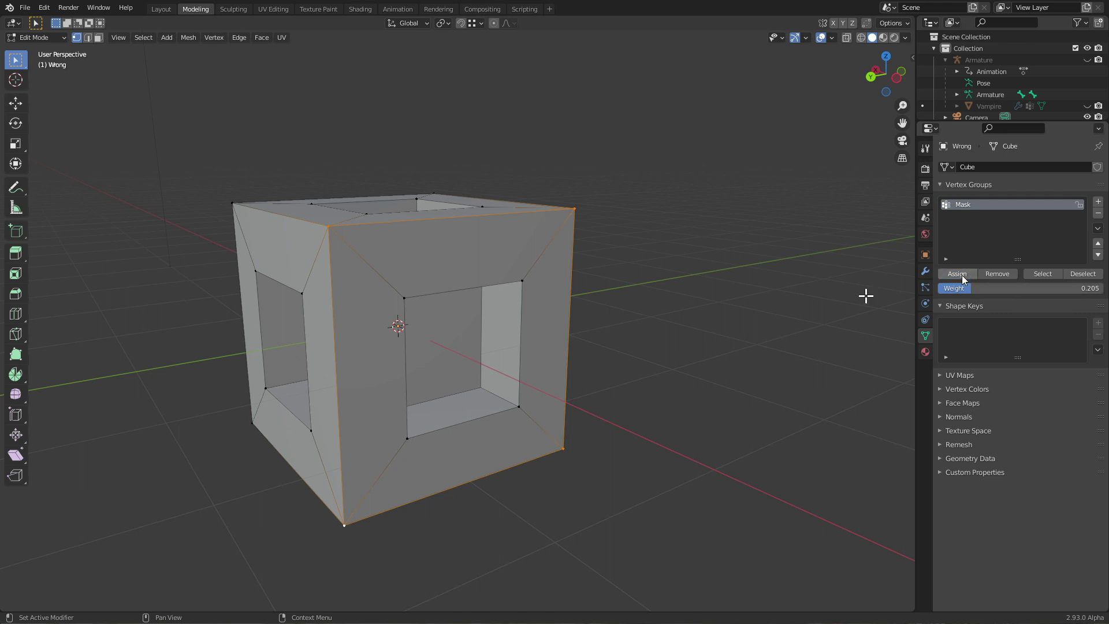
click(957, 274)
key(Tab)
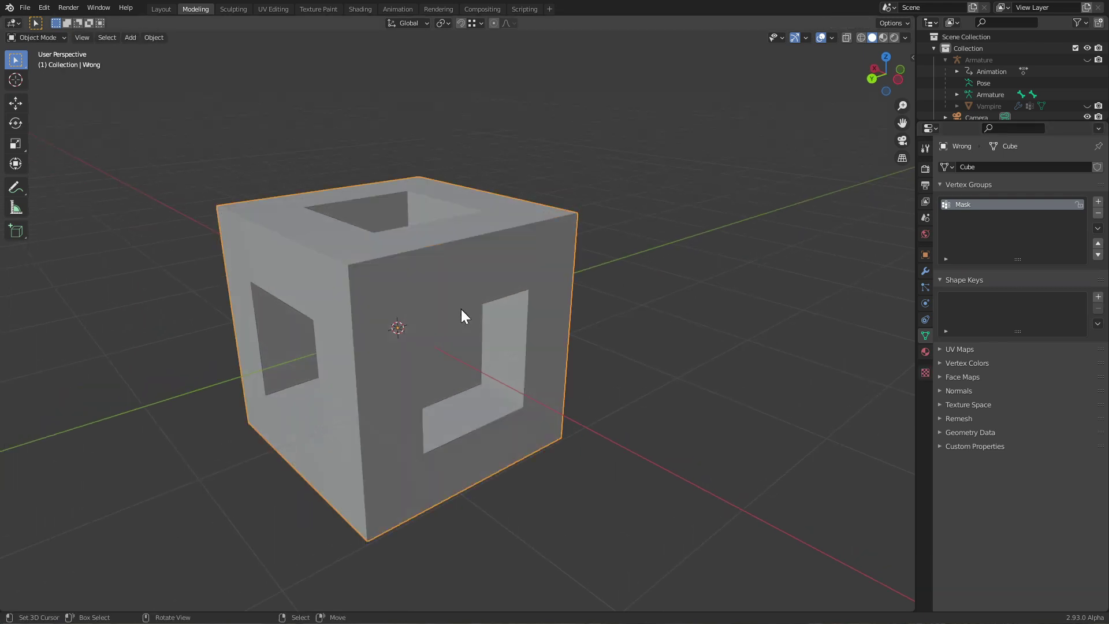
Tune the Mask modifier threshold, settling at 0.539.
click(925, 271)
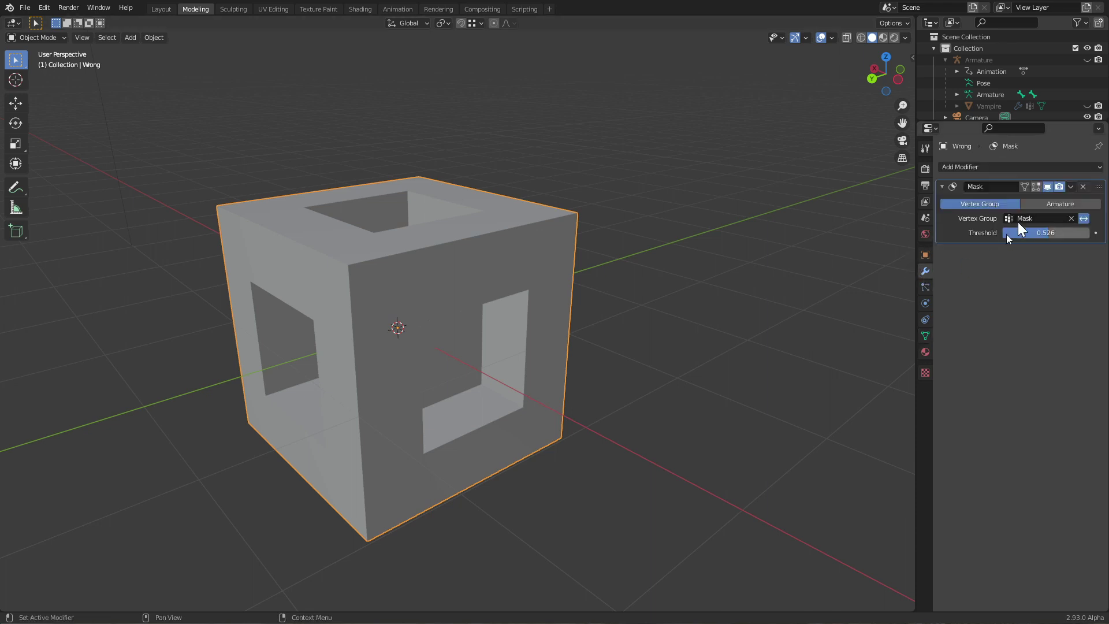
drag(1018, 232, 1042, 232)
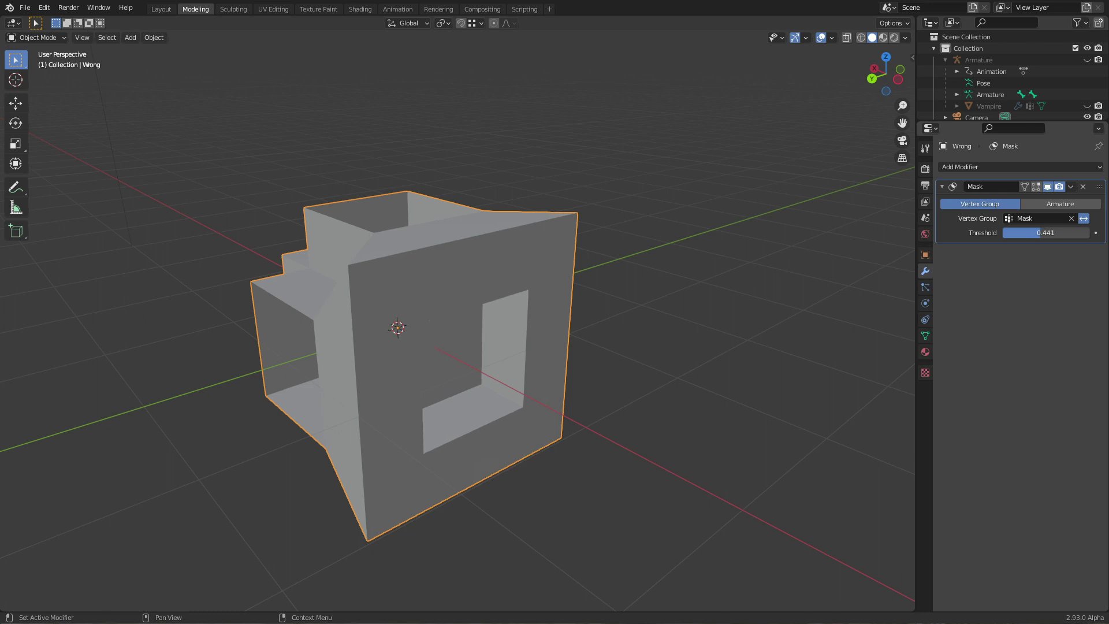
drag(1042, 232, 1040, 232)
middle_drag(435, 282, 453, 323)
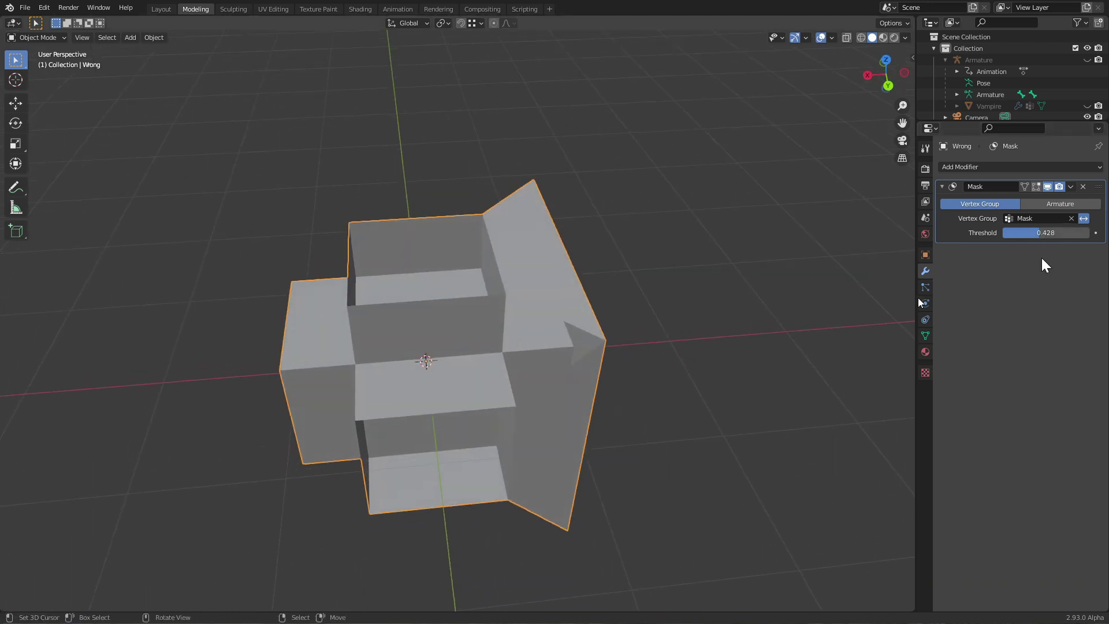
drag(1046, 233, 1060, 233)
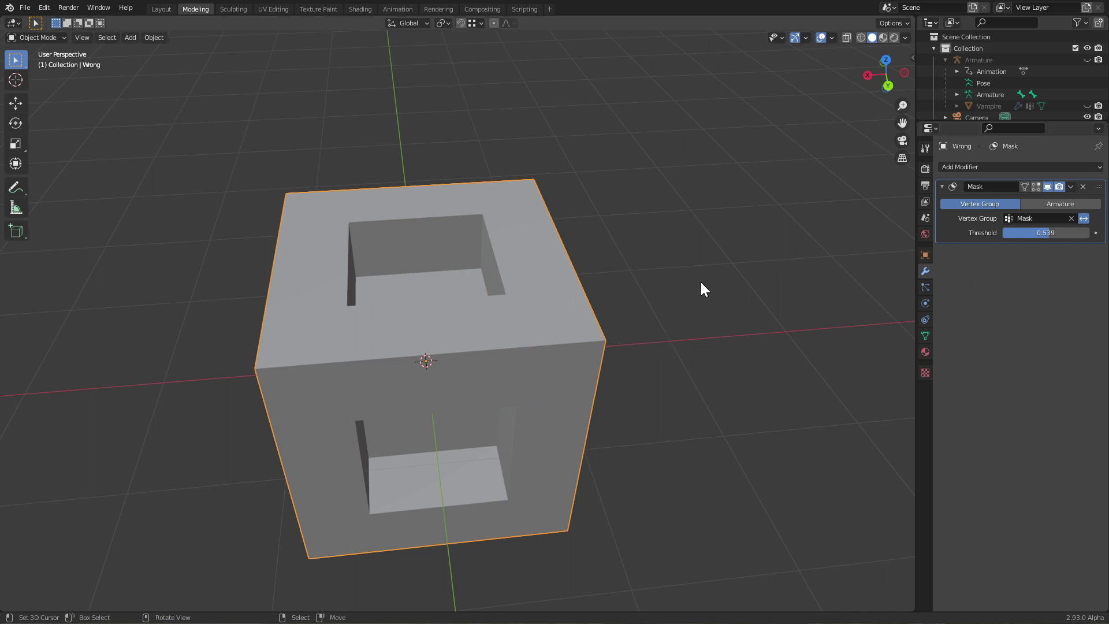
middle_drag(731, 347, 665, 336)
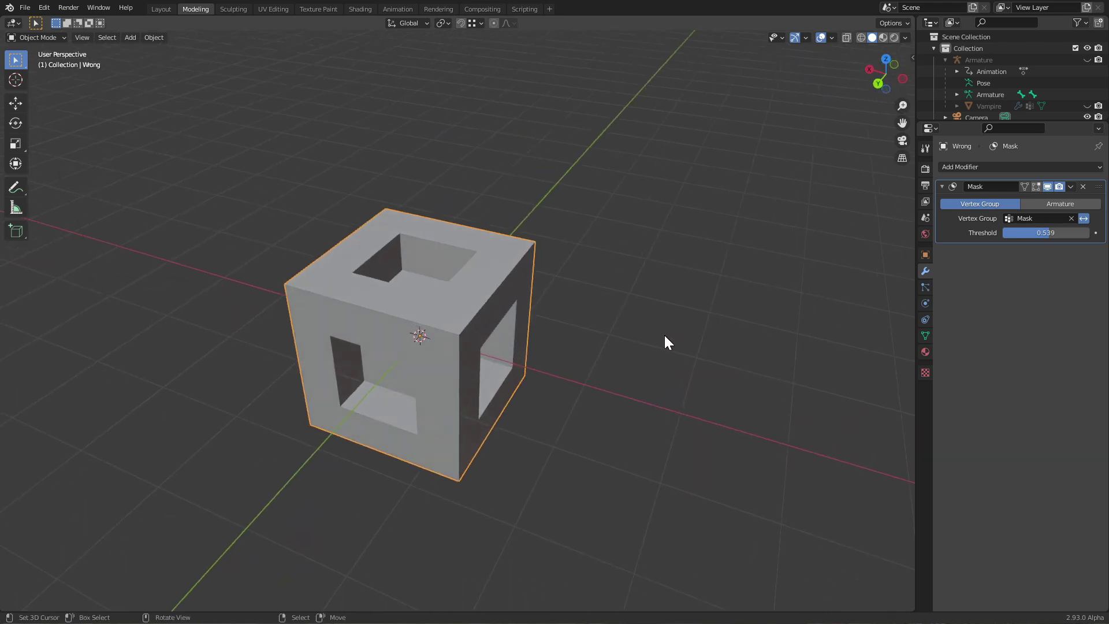
Hide the Wrong cube and switch its Mask modifier to Armature mode.
key(h)
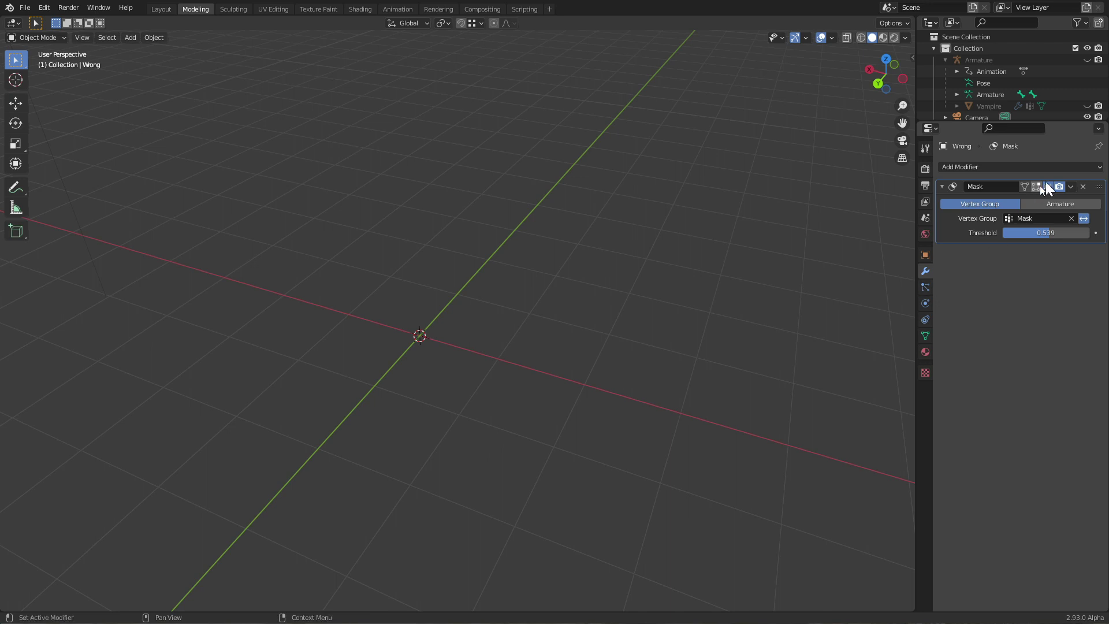
click(1047, 204)
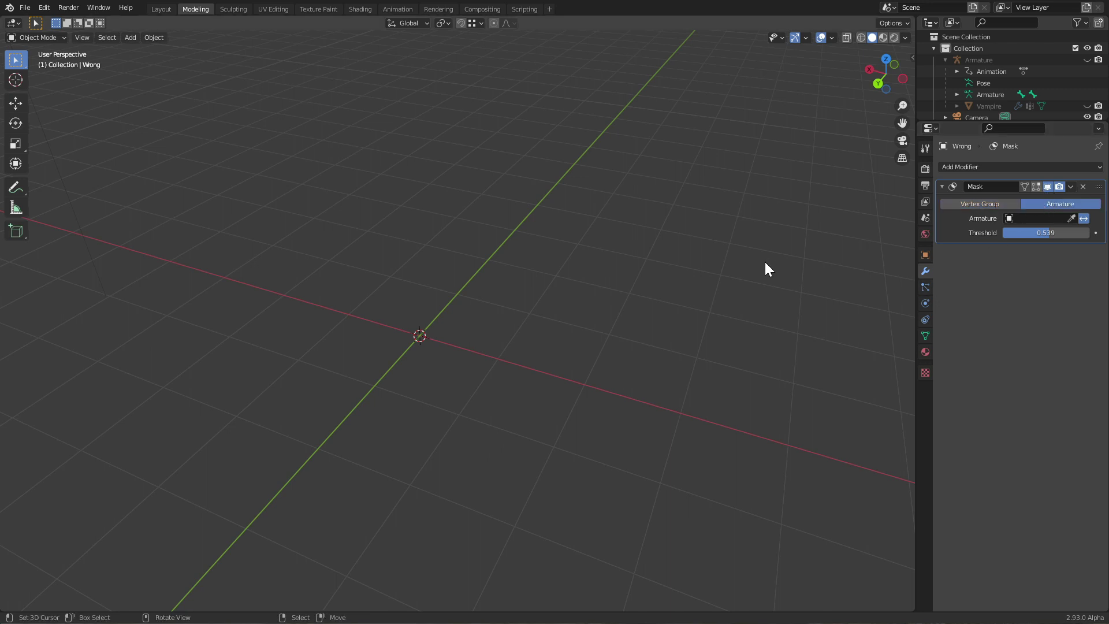
middle_drag(748, 270, 610, 250)
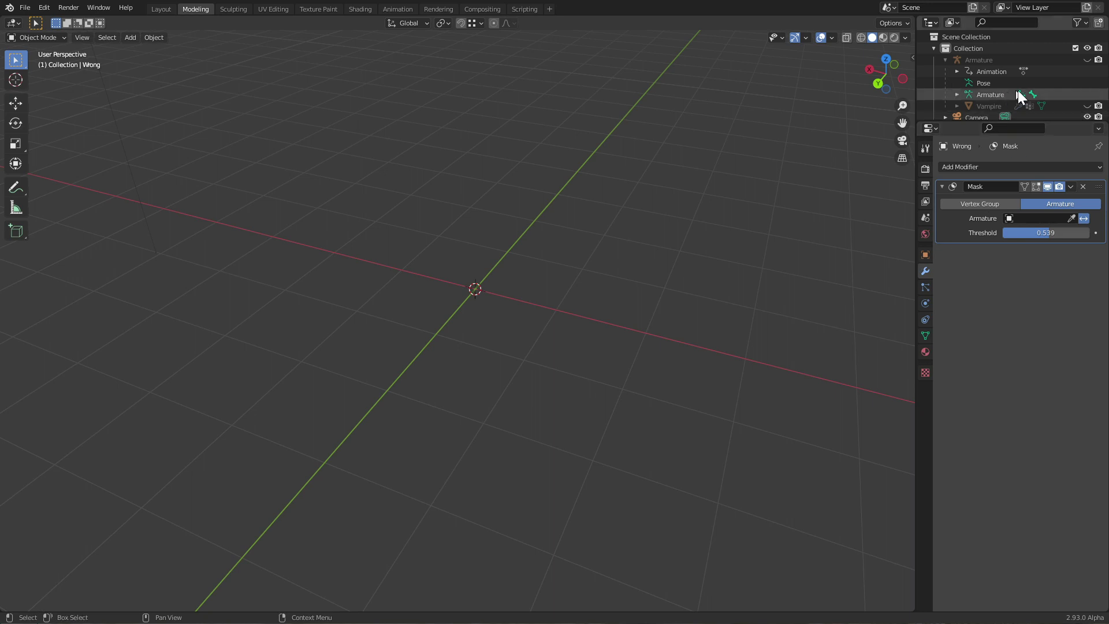
Unhide the Armature and Vampire in the Outliner and select the Vampire.
click(1087, 60)
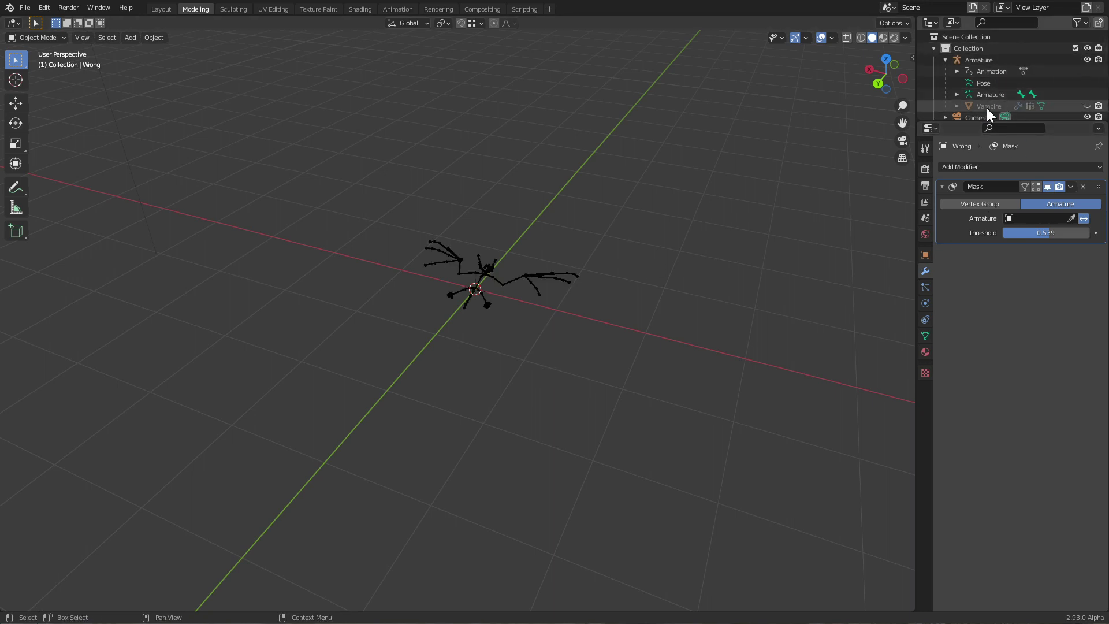
click(1086, 106)
middle_drag(491, 237, 514, 349)
scroll(514, 348, up, 5)
click(556, 338)
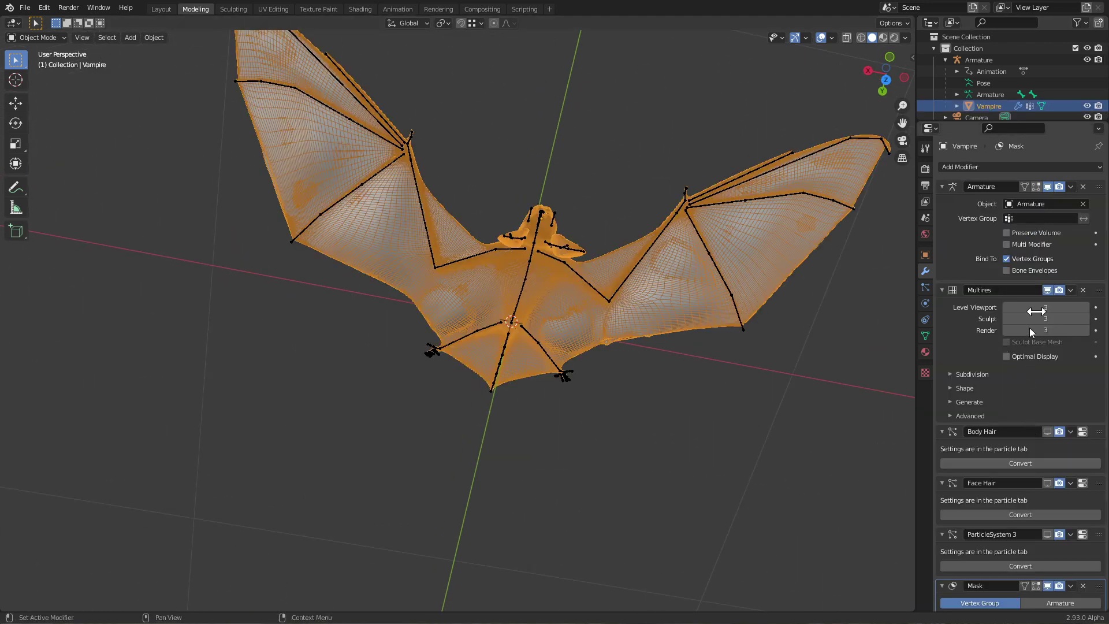
Set Multires viewport and sculpt levels to 2 and collapse the Armature and Multires panels.
click(1007, 309)
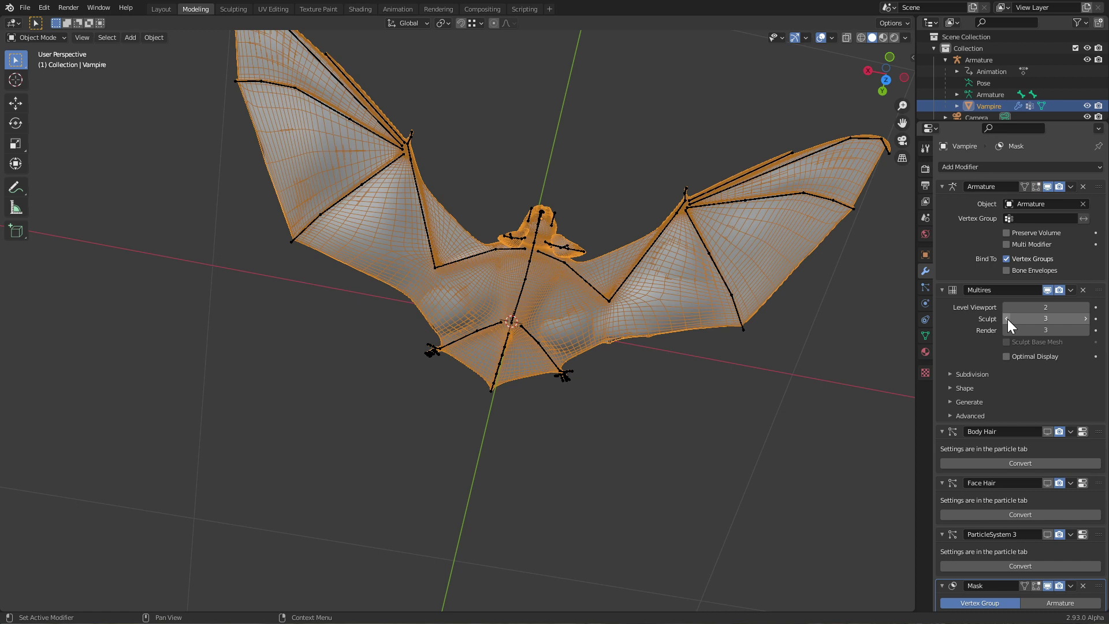
click(1007, 318)
mouse_move(722, 265)
middle_down()
mouse_move(620, 206)
mouse_move(619, 140)
middle_up()
key(KP_8)
key(KP_3)
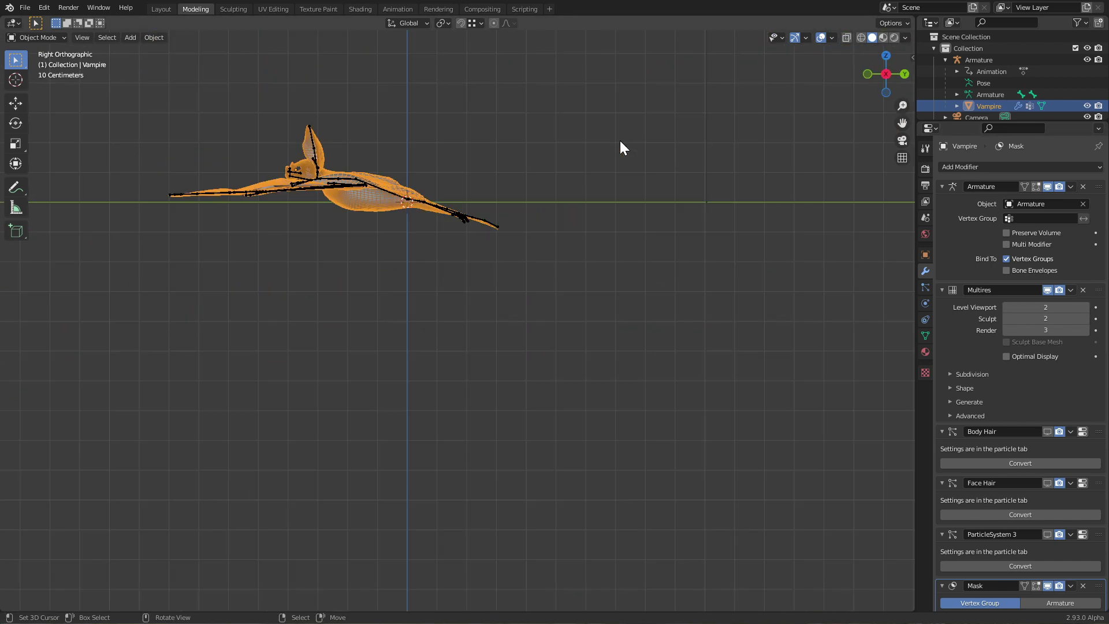
middle_drag(422, 155, 552, 257)
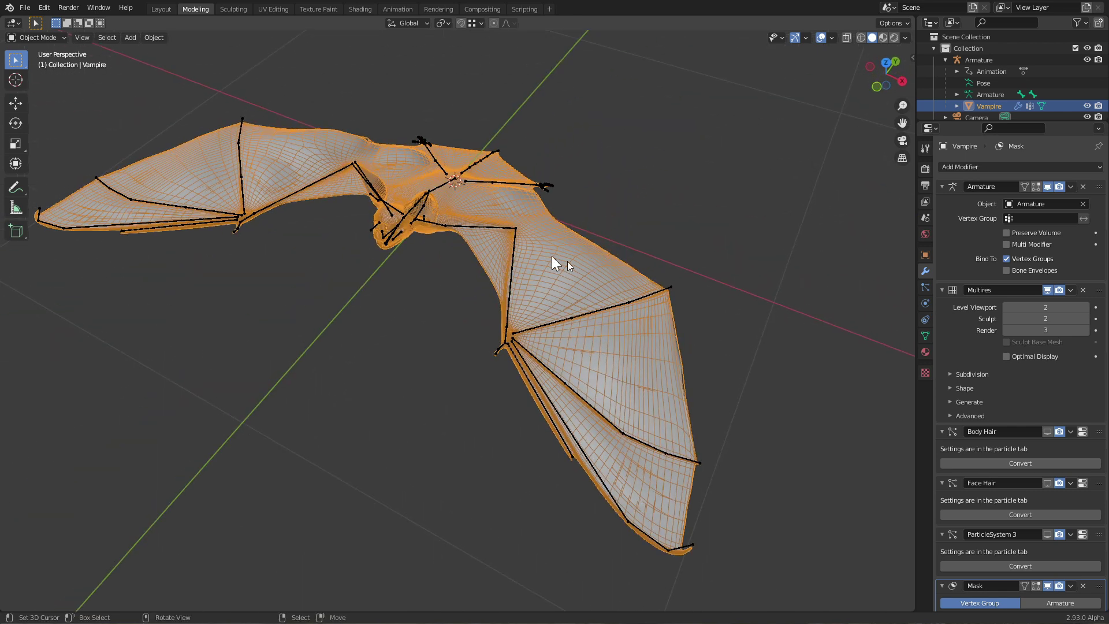
click(942, 193)
click(942, 204)
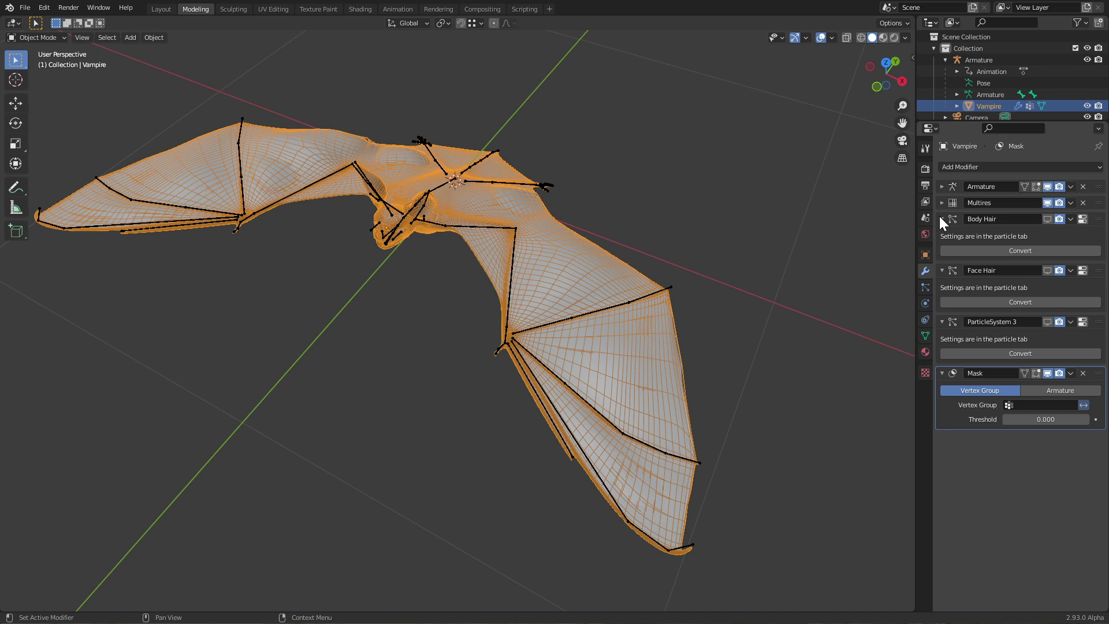
Add Mask.001 to the Vampire in Armature mode, picking the Armature with the eyedropper.
click(990, 166)
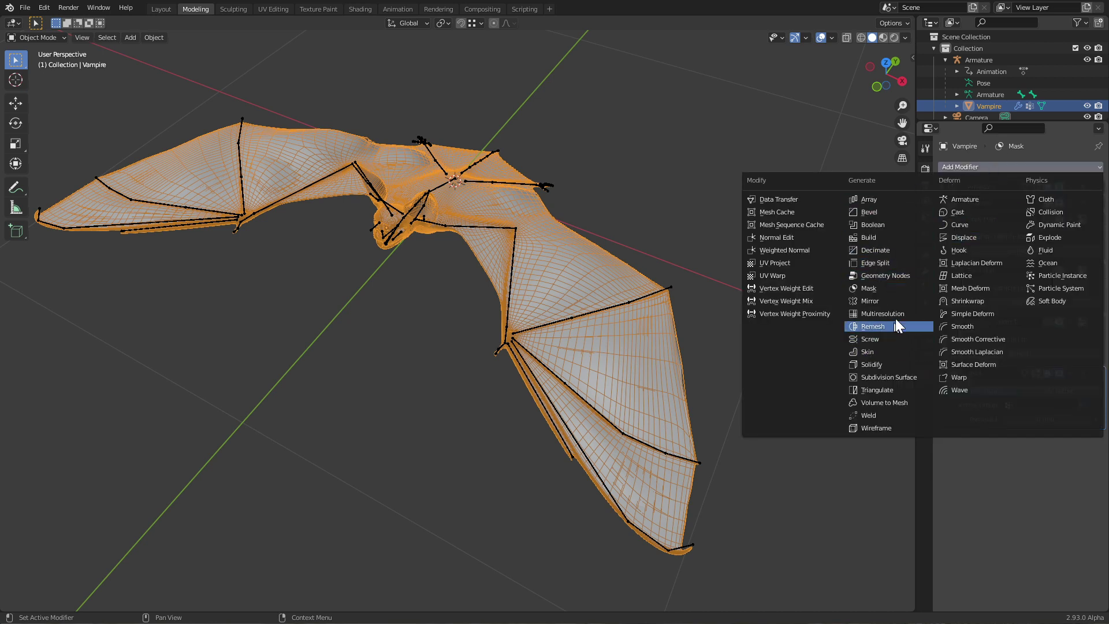
click(898, 288)
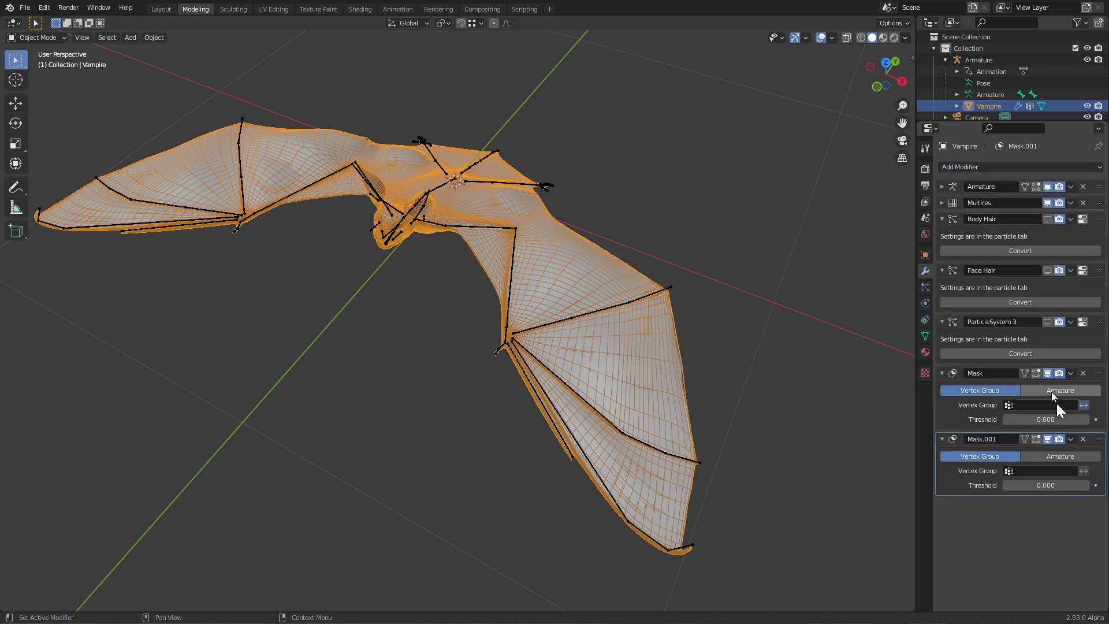
click(1065, 454)
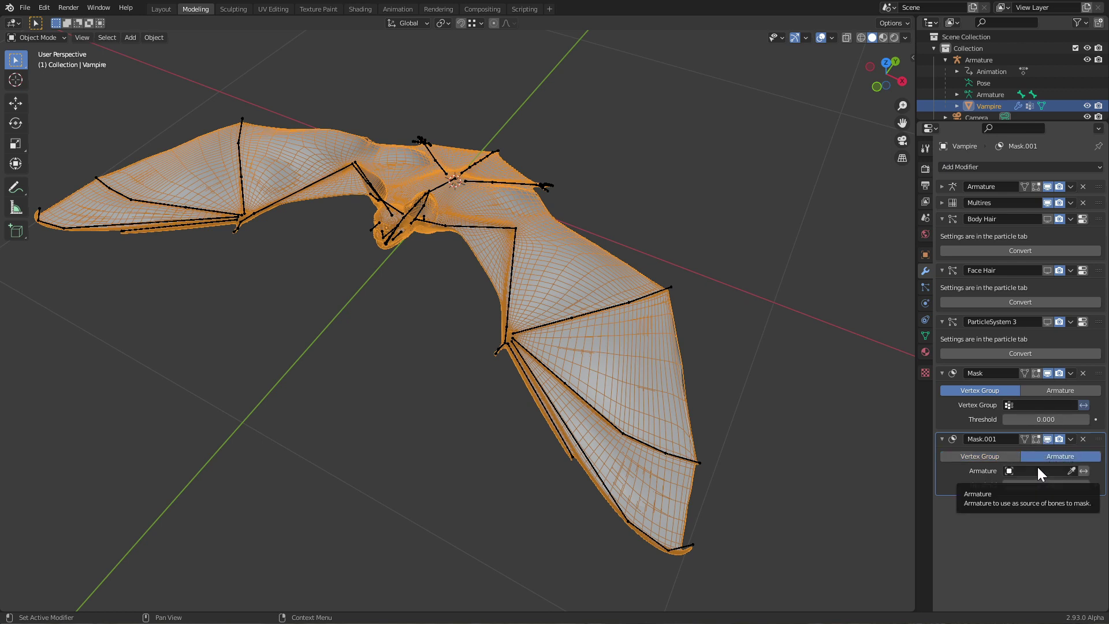
click(1072, 470)
click(518, 257)
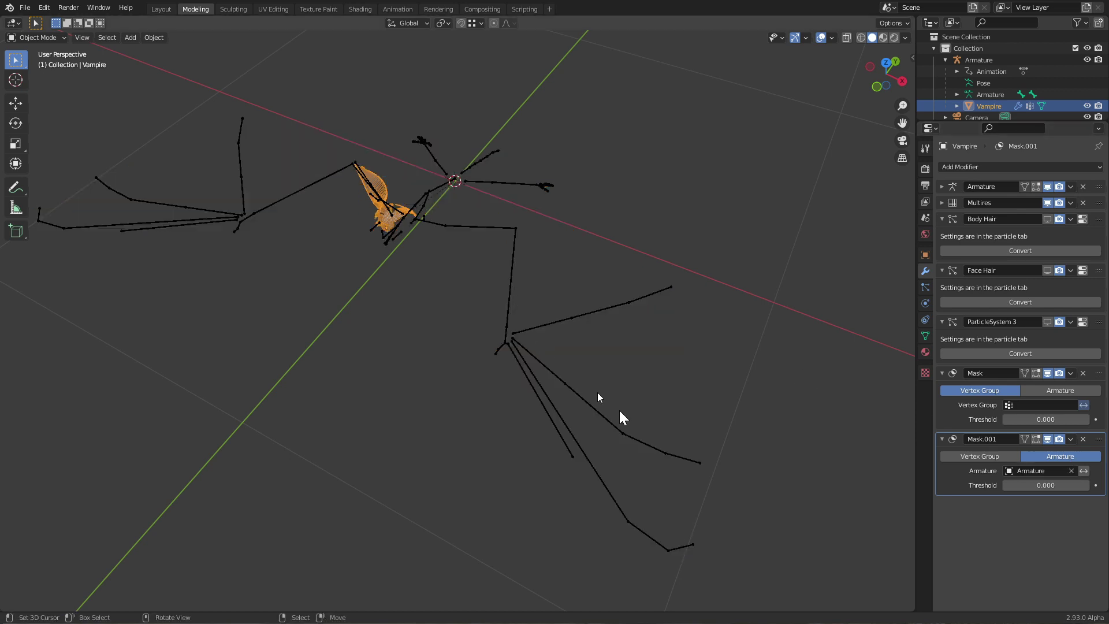
middle_drag(436, 428, 430, 293)
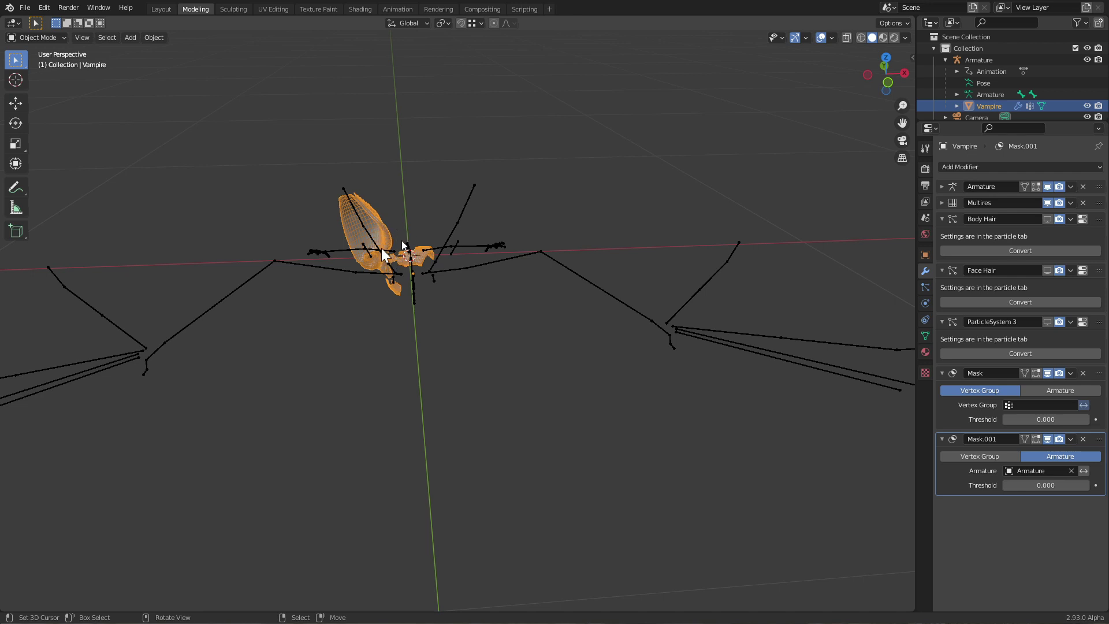
Select the Armature and switch it into Pose Mode from the mode dropdown.
click(509, 257)
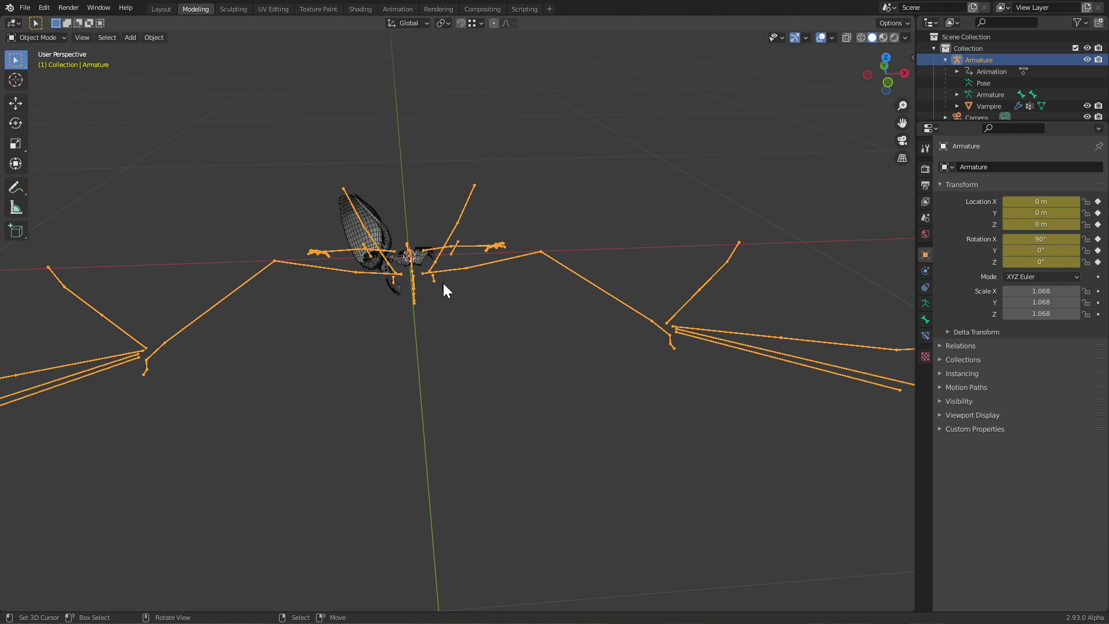
key(Tab)
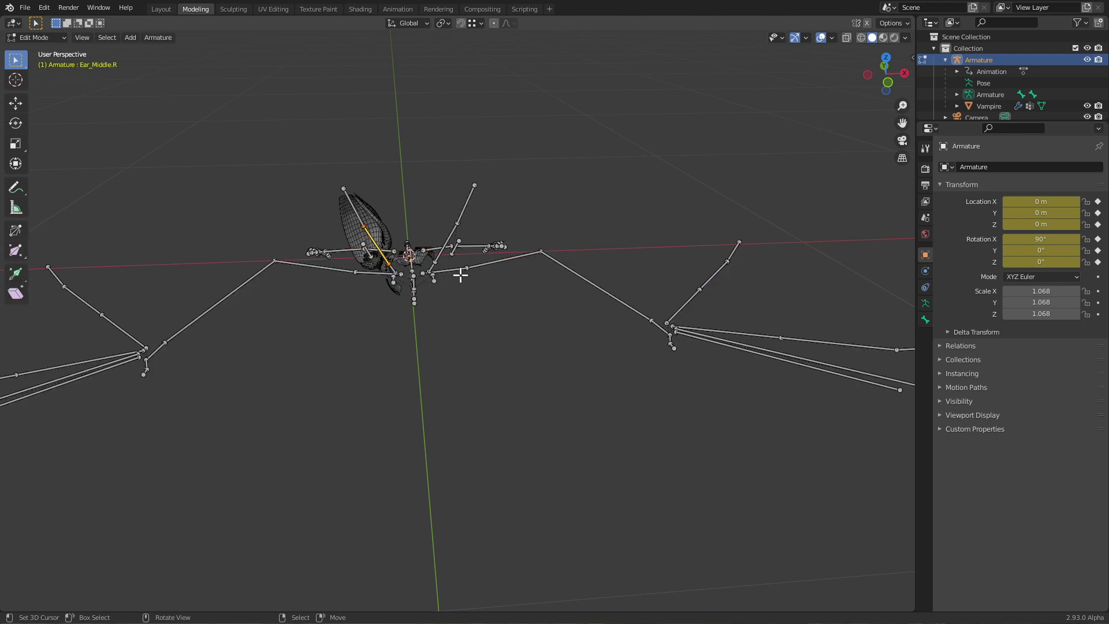
key(Tab)
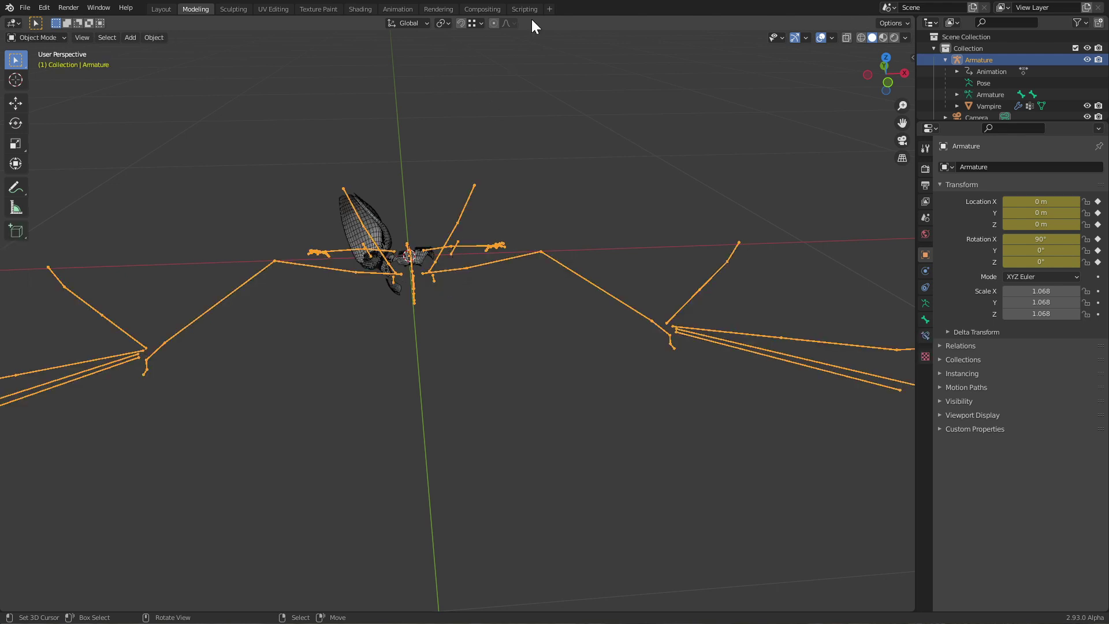
click(56, 36)
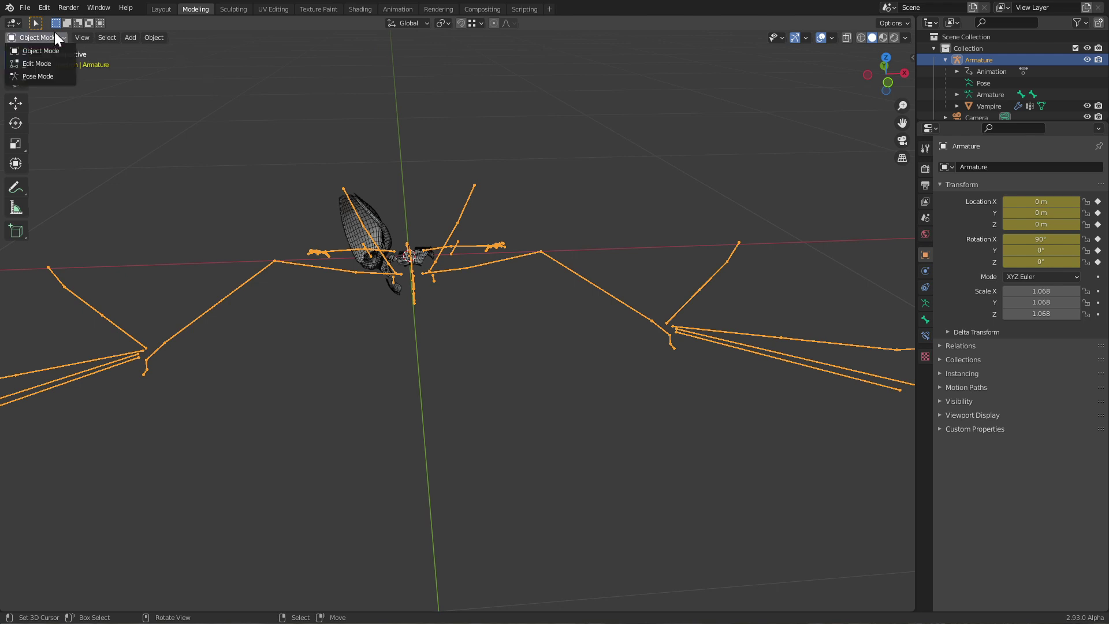
click(49, 77)
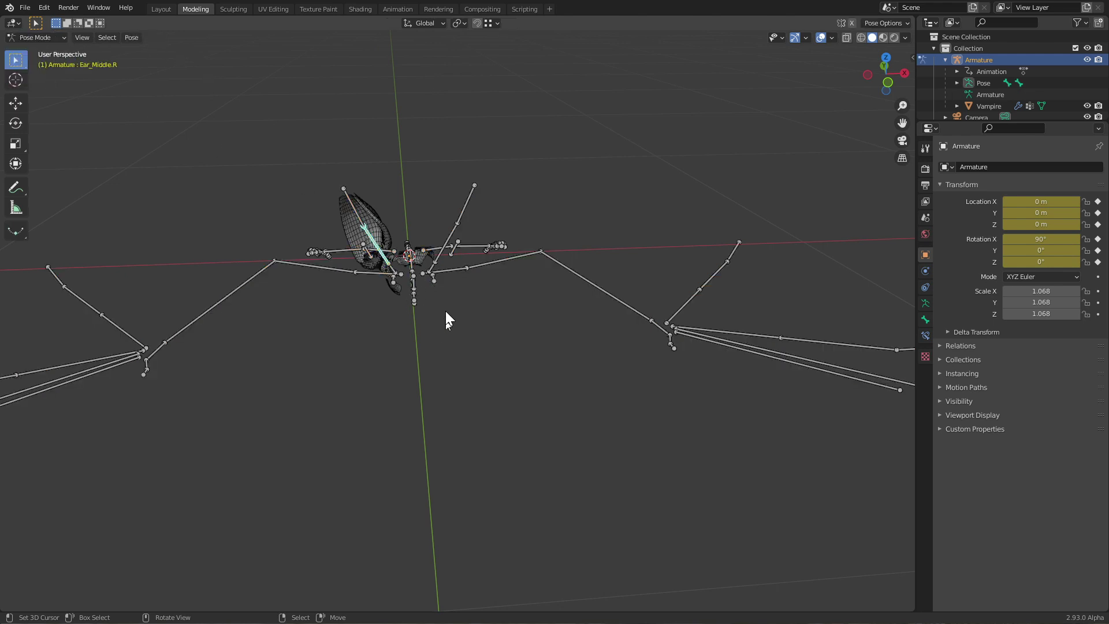
Try Humerus.L and Ear_Middle.R, then make Humerus.R active and return to Object Mode.
middle_drag(445, 311, 473, 254)
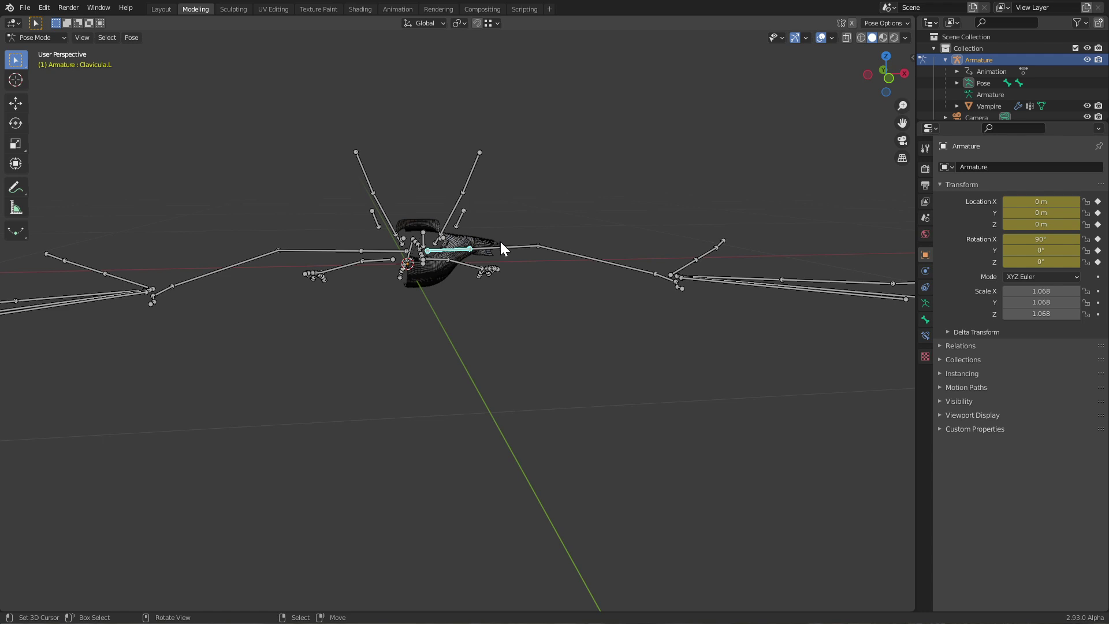
click(500, 244)
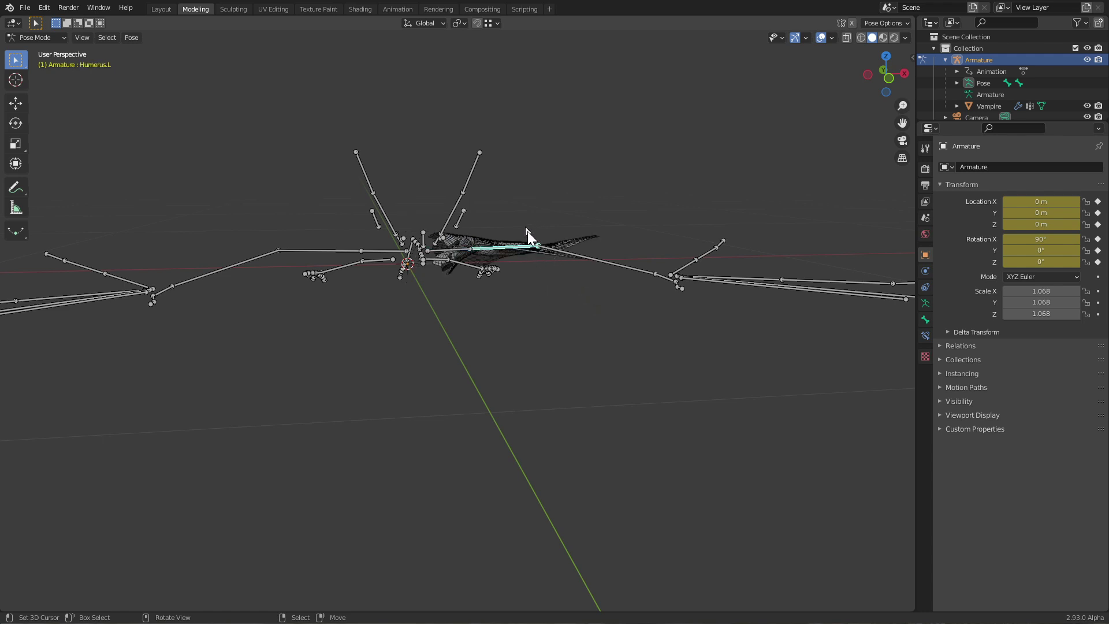
middle_drag(499, 297, 559, 350)
click(441, 306)
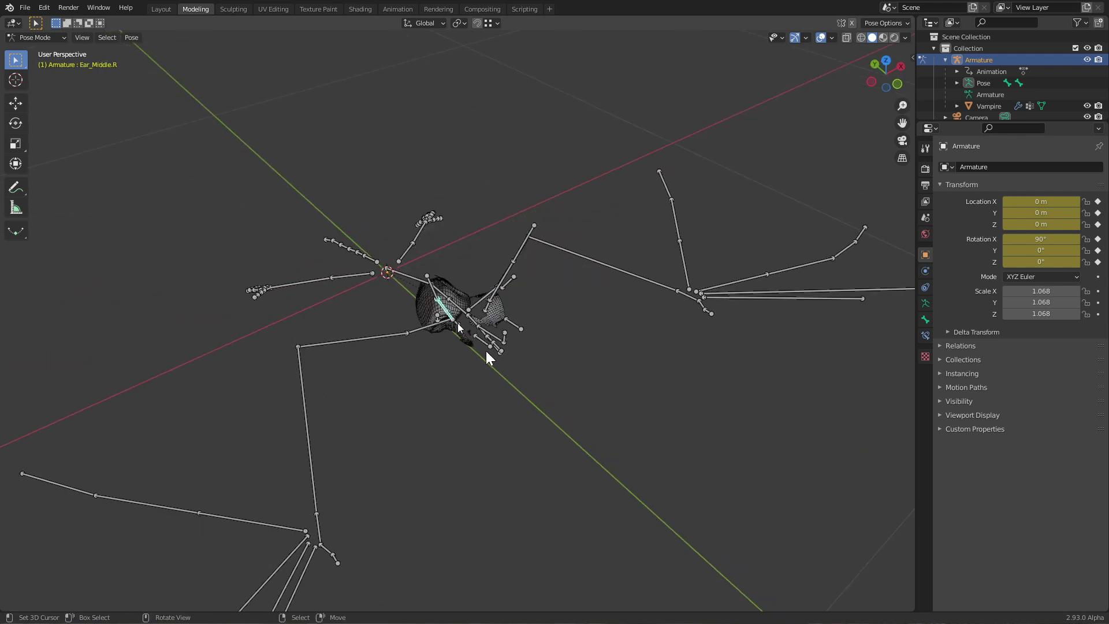
middle_drag(485, 349, 465, 328)
scroll(466, 328, up, 3)
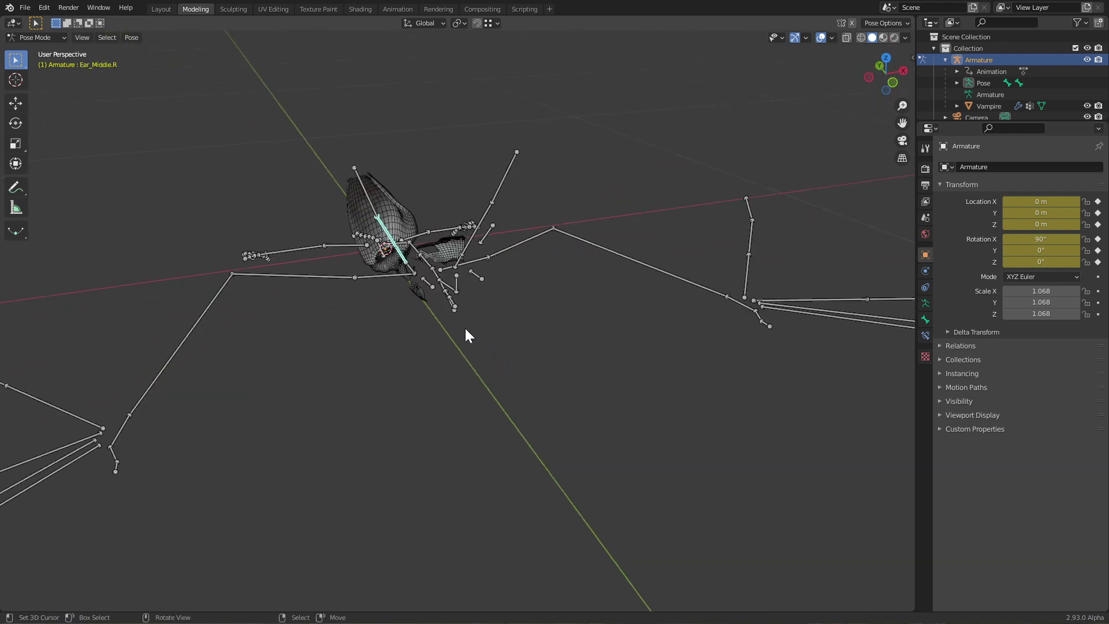
click(287, 267)
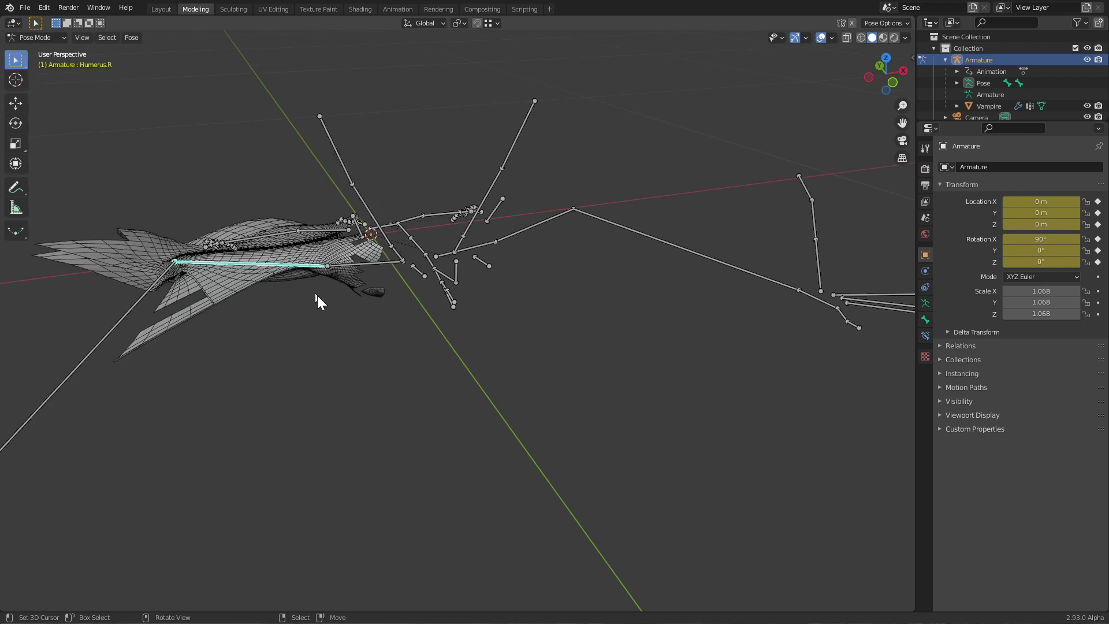
middle_drag(317, 296, 491, 364)
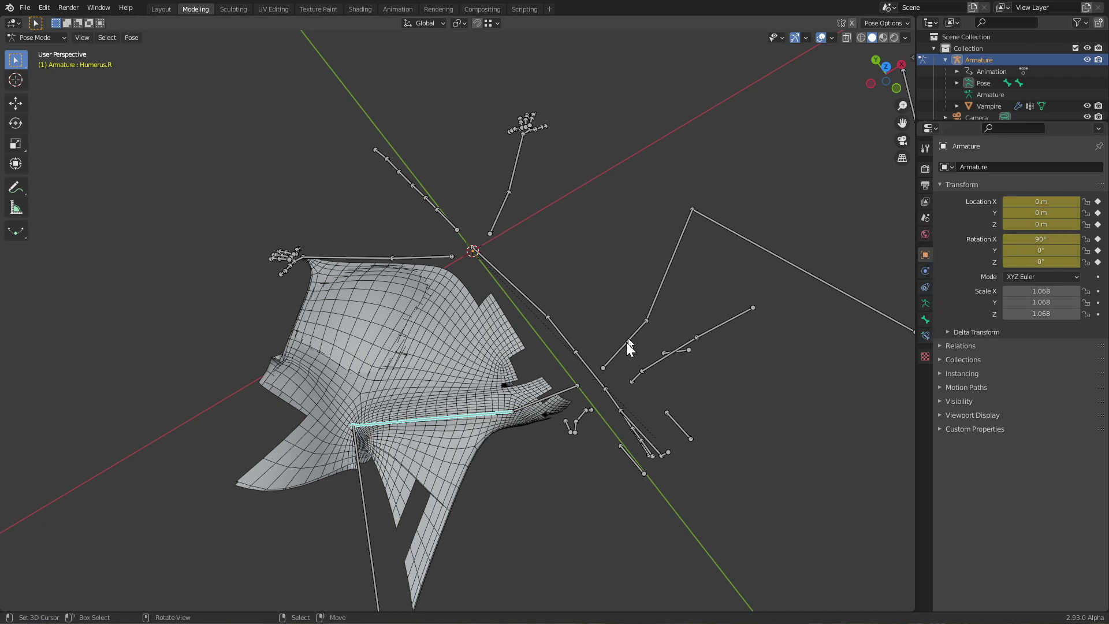
key(ctrl+Tab)
click(473, 349)
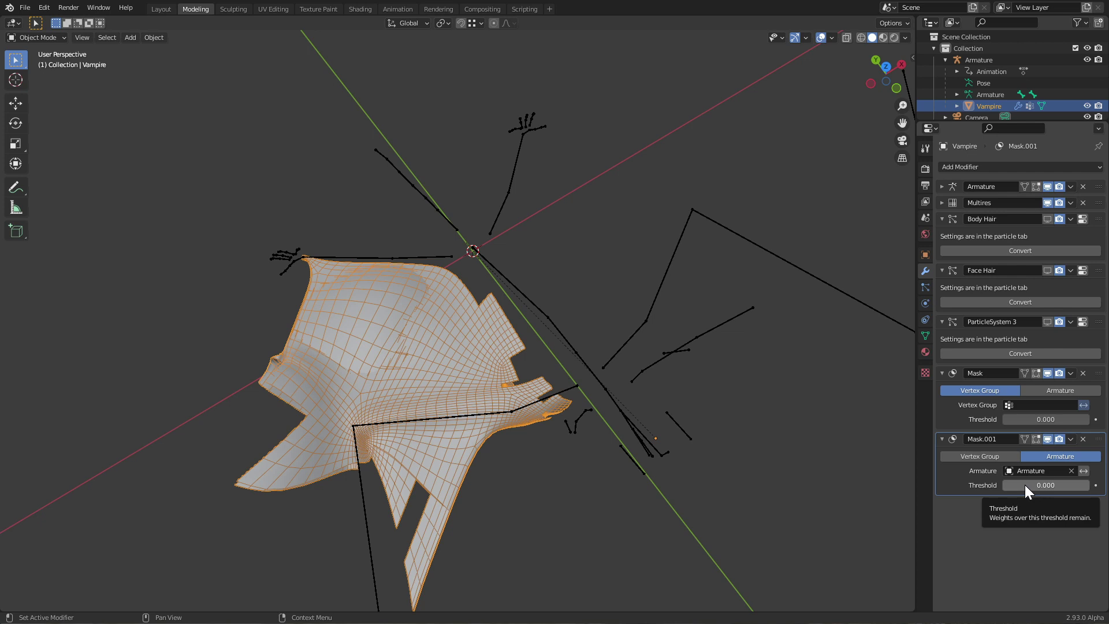
mouse_move(1025, 486)
mouse_down()
mouse_move(1052, 486)
mouse_move(1025, 487)
mouse_up()
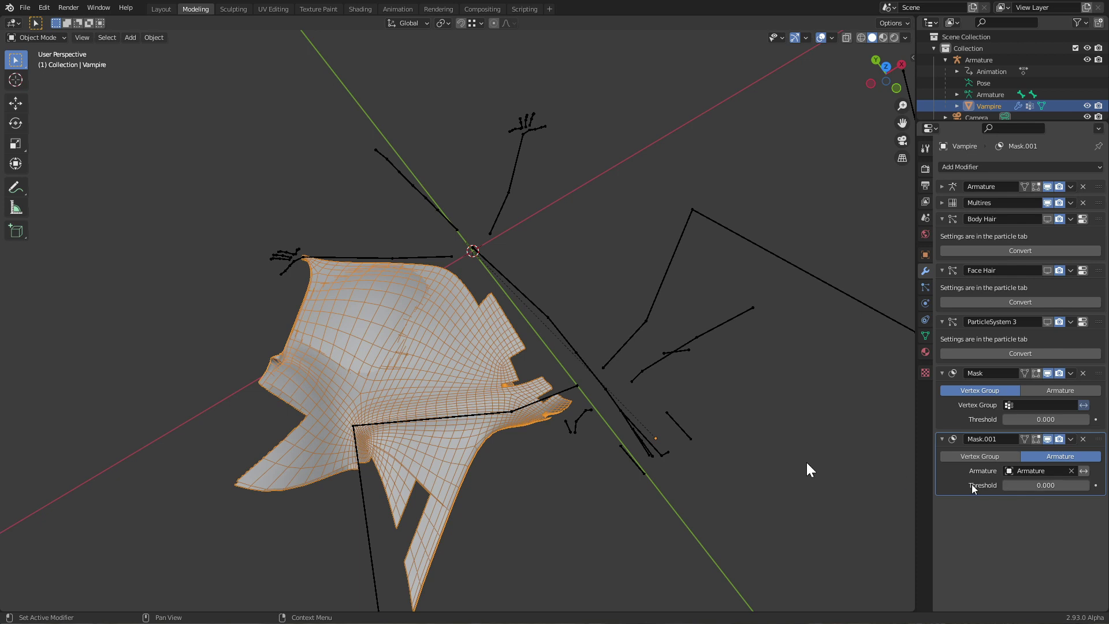
Put the armature in Pose Mode, make the Body_lower spine bone active, then return to Object Mode.
click(565, 393)
key(ctrl+Tab)
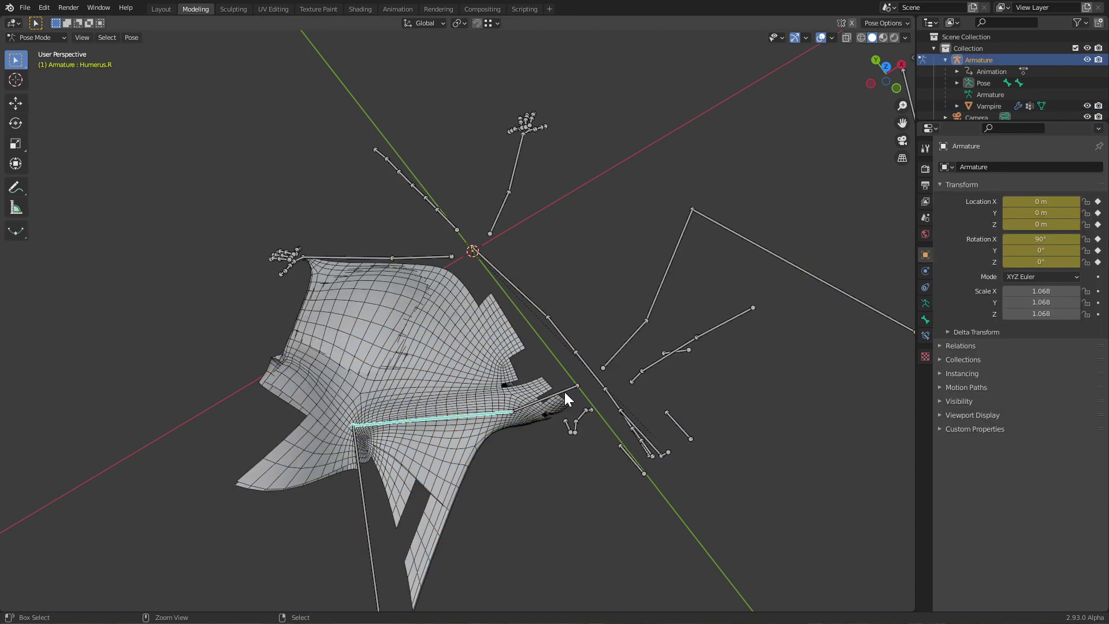
click(471, 321)
key(space)
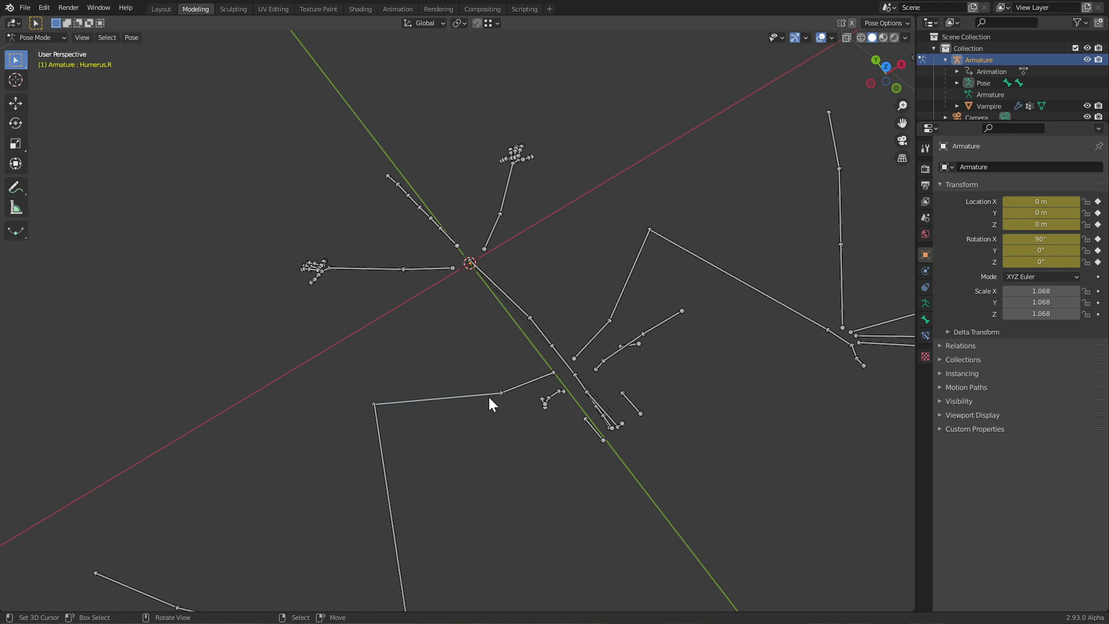
click(570, 371)
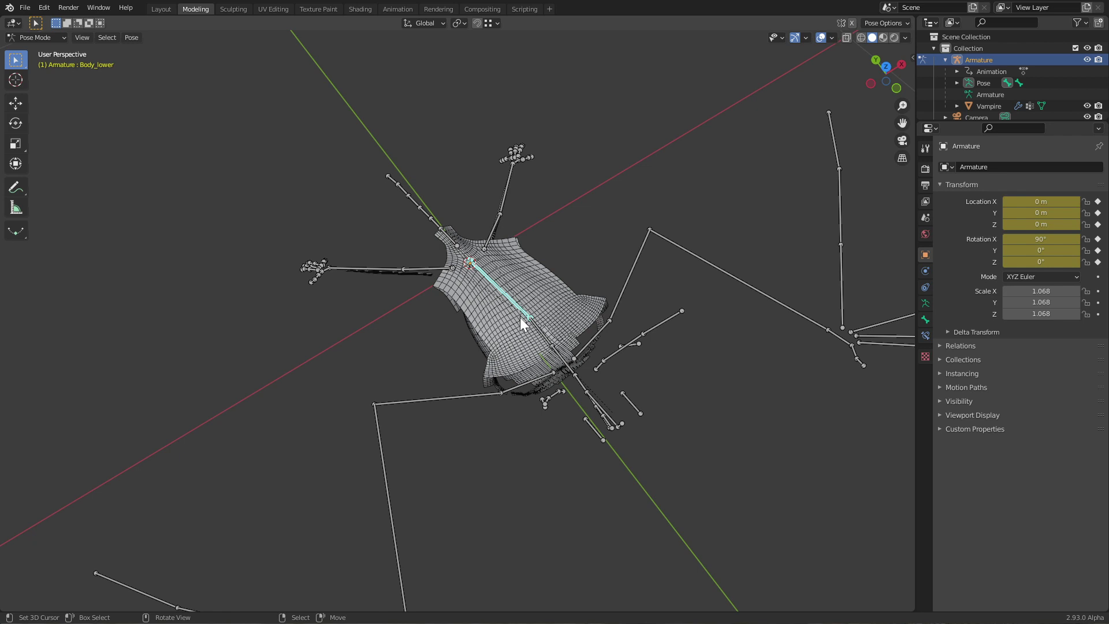
key(ctrl+Tab)
Add the Vampire mesh to the selection and briefly toggle Weight Paint before undoing it.
click(546, 284)
key(ctrl+Tab)
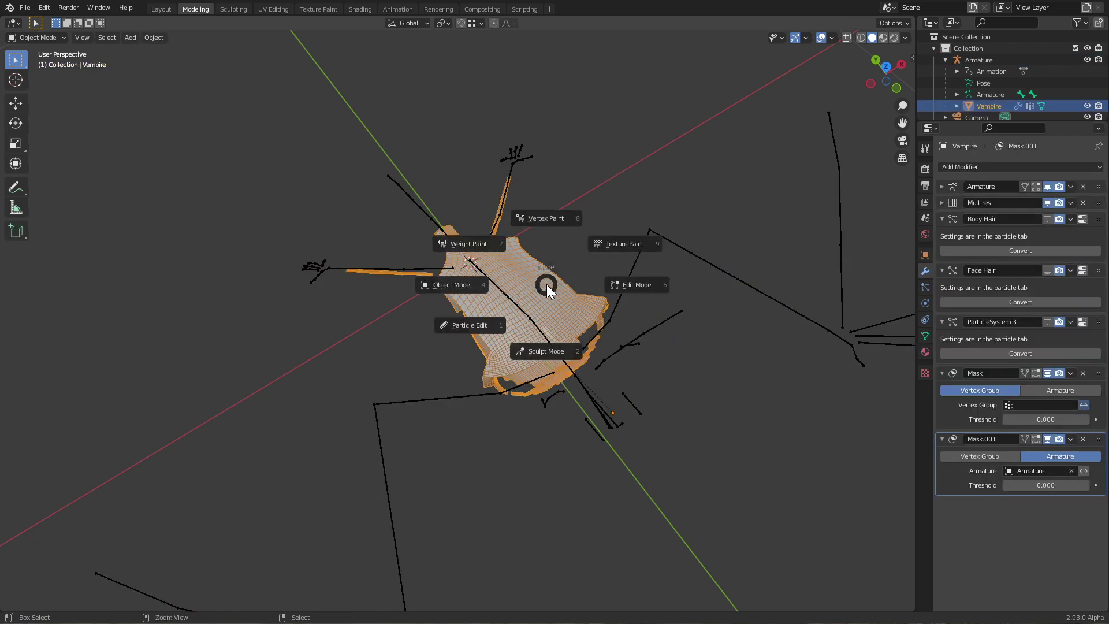
click(484, 249)
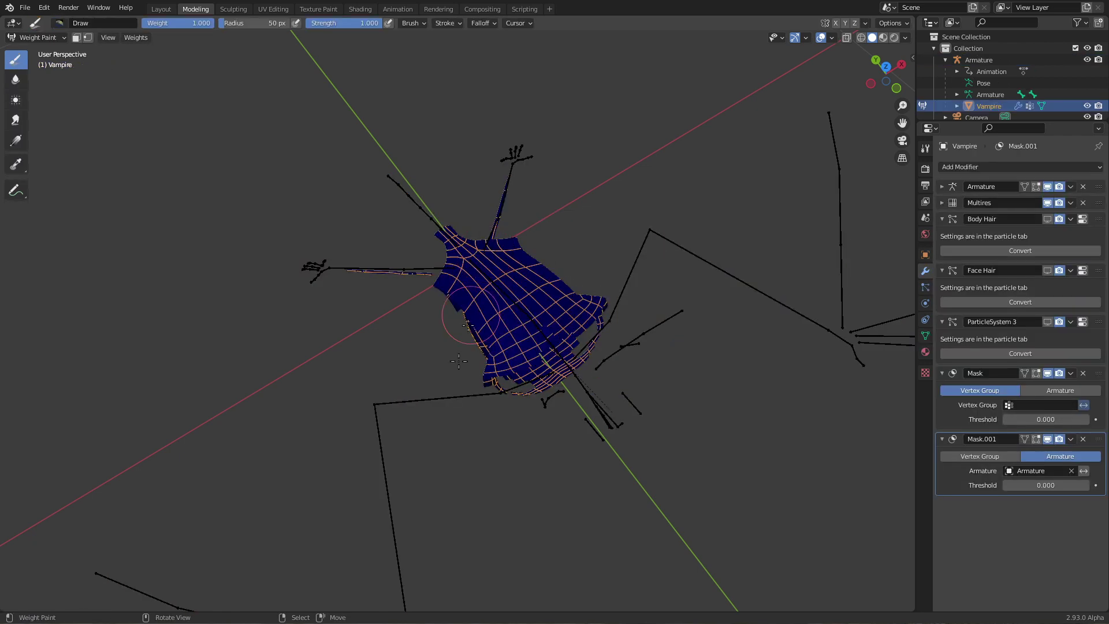
key(ctrl+z)
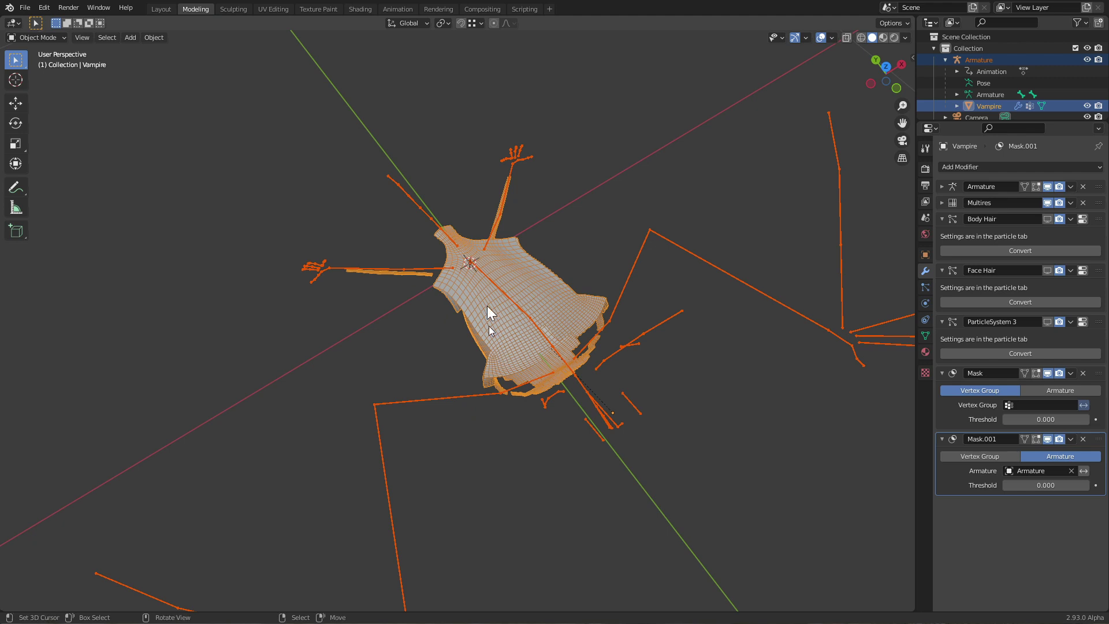
Switch the Vampire into Weight Paint and make the Shoulderplates bone active to view its weights.
key(ctrl+Tab)
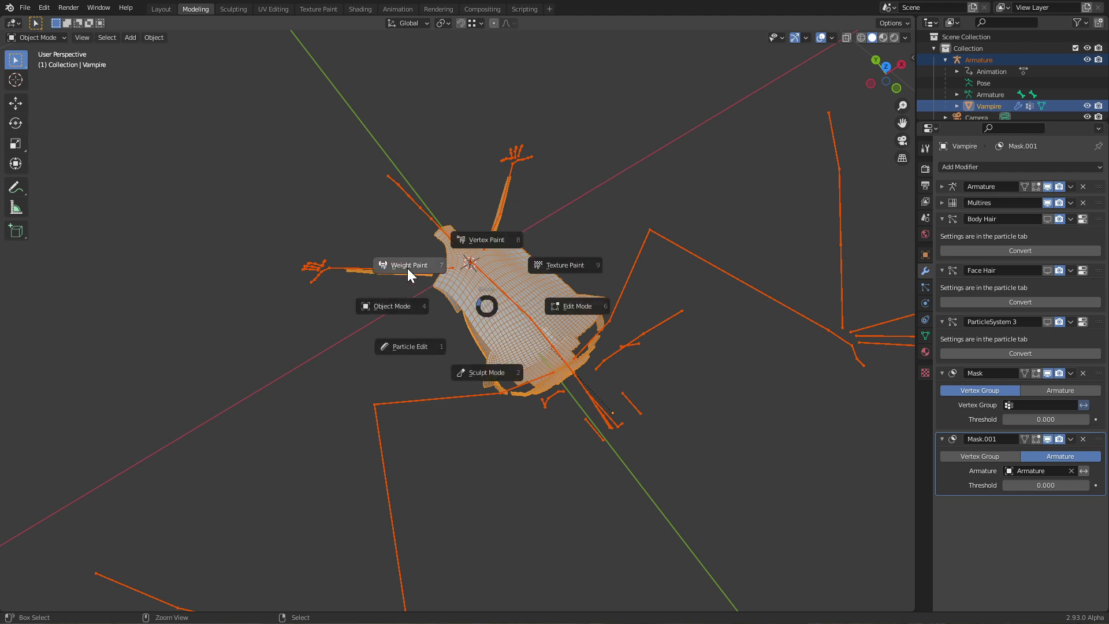
click(408, 268)
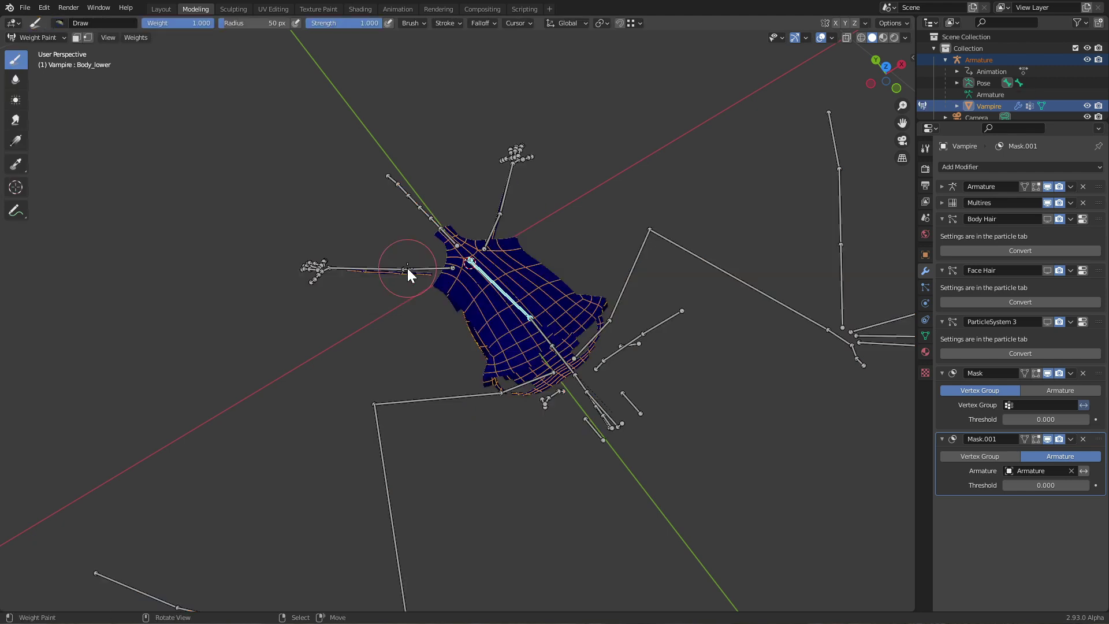
ctrl+click(556, 349)
ctrl+click(580, 439)
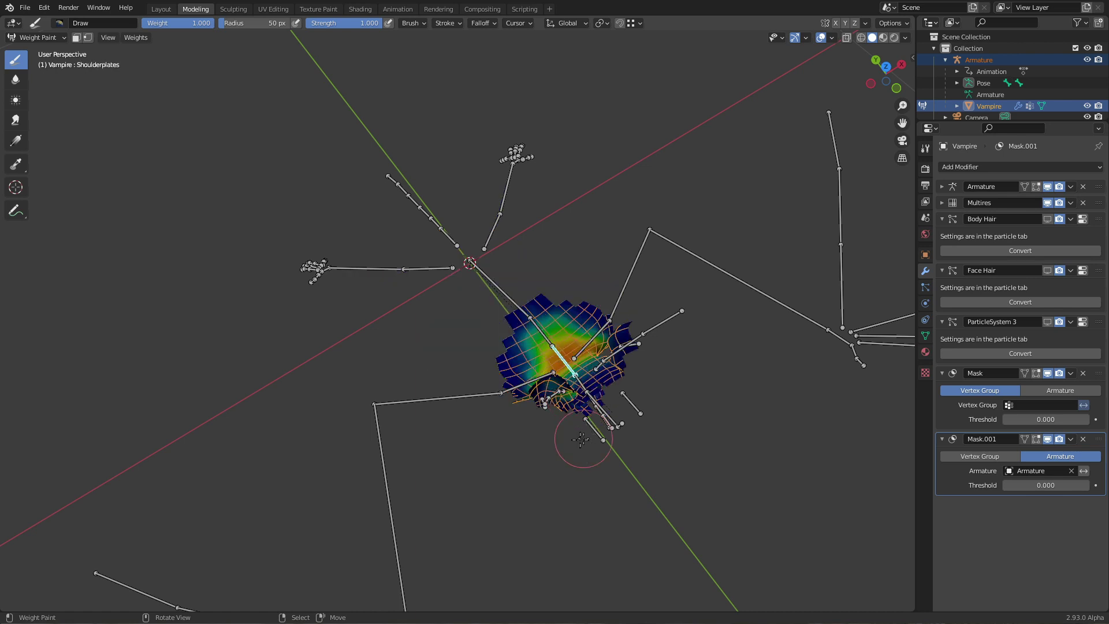
scroll(590, 454, up, 2)
middle_drag(584, 452, 493, 296)
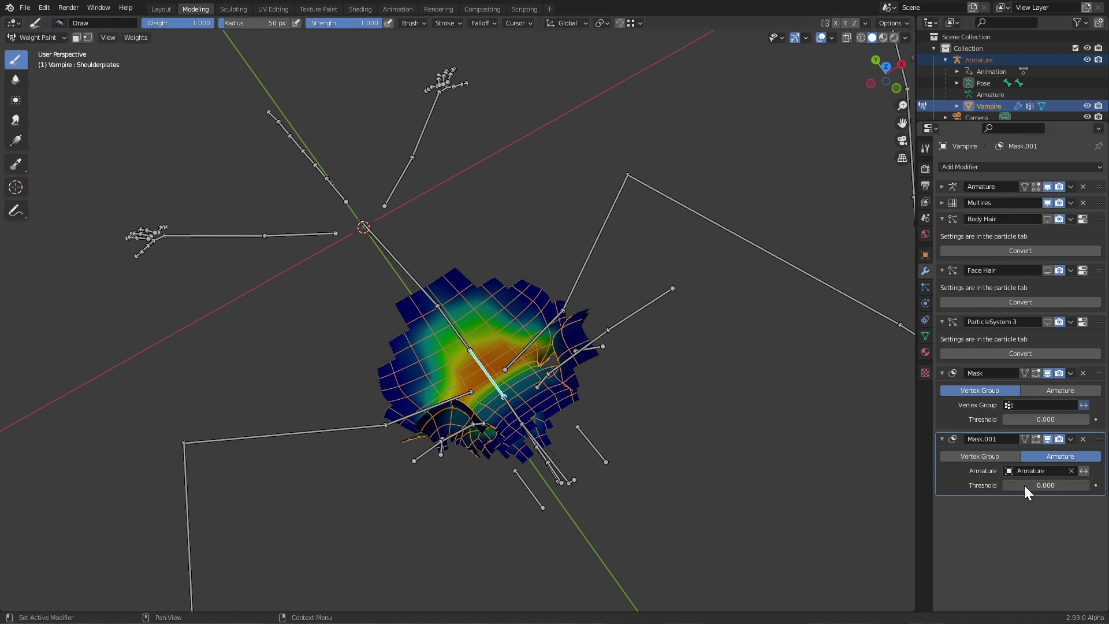
mouse_move(1046, 485)
mouse_down()
mouse_move(1100, 485)
mouse_move(1004, 485)
mouse_up()
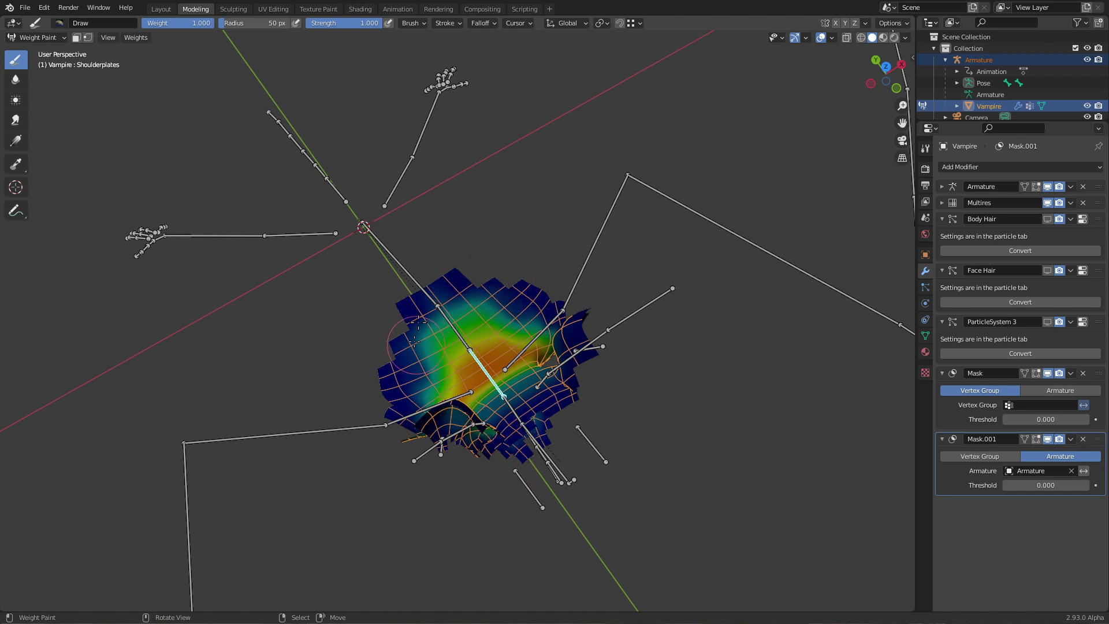
Cycle the active bone through Ulna.L and Tibia.R, ending on Humerus.R to show its weighted area.
ctrl+click(590, 249)
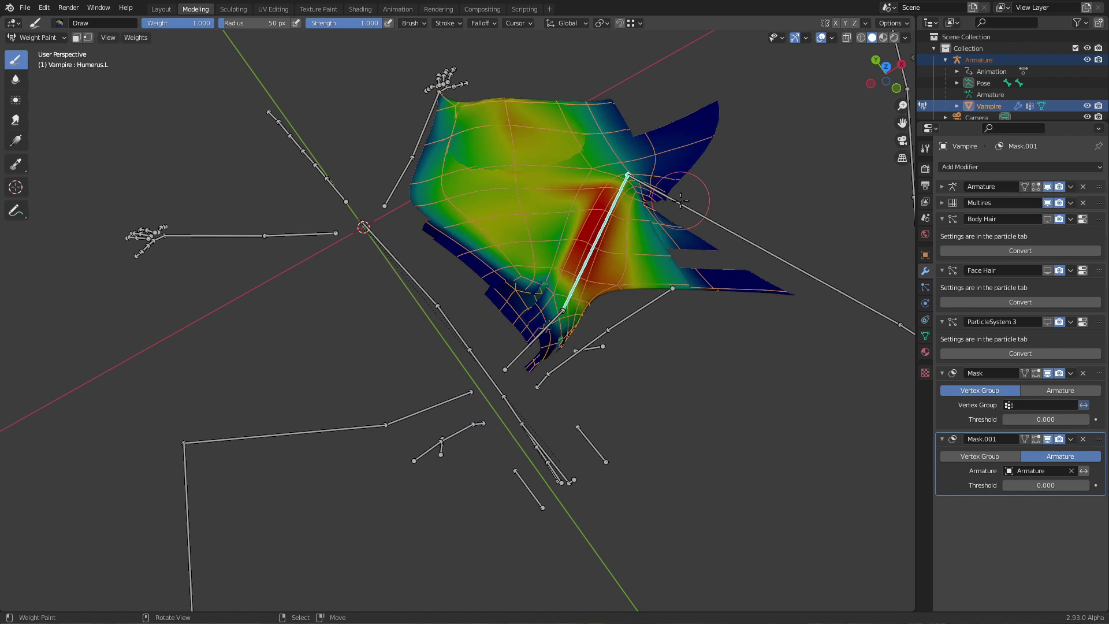
ctrl+click(667, 199)
scroll(653, 228, down, 7)
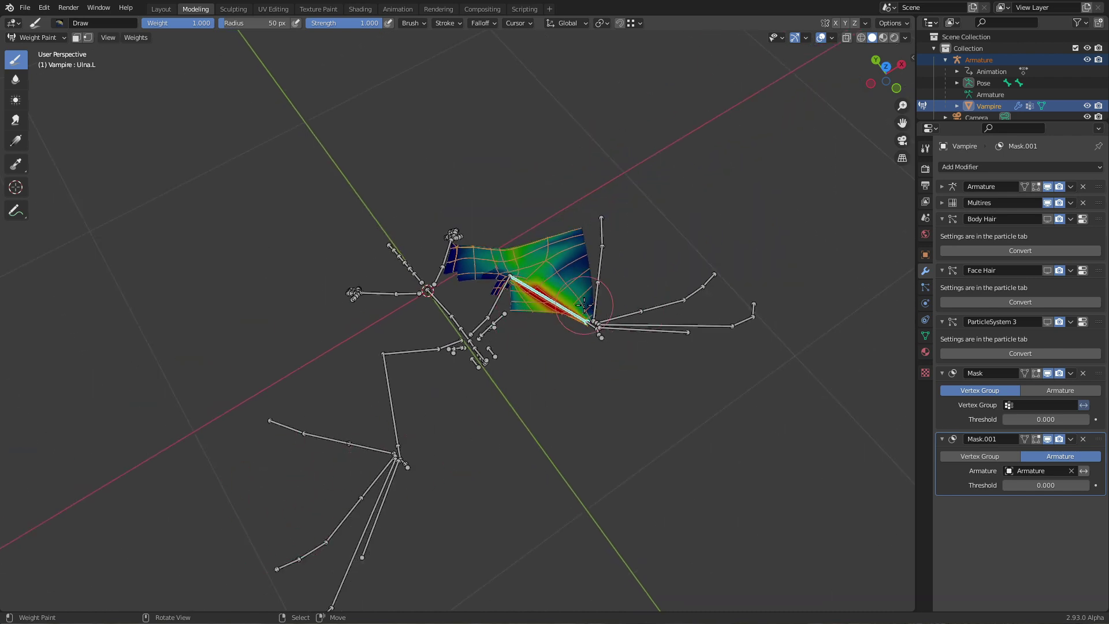
ctrl+click(402, 294)
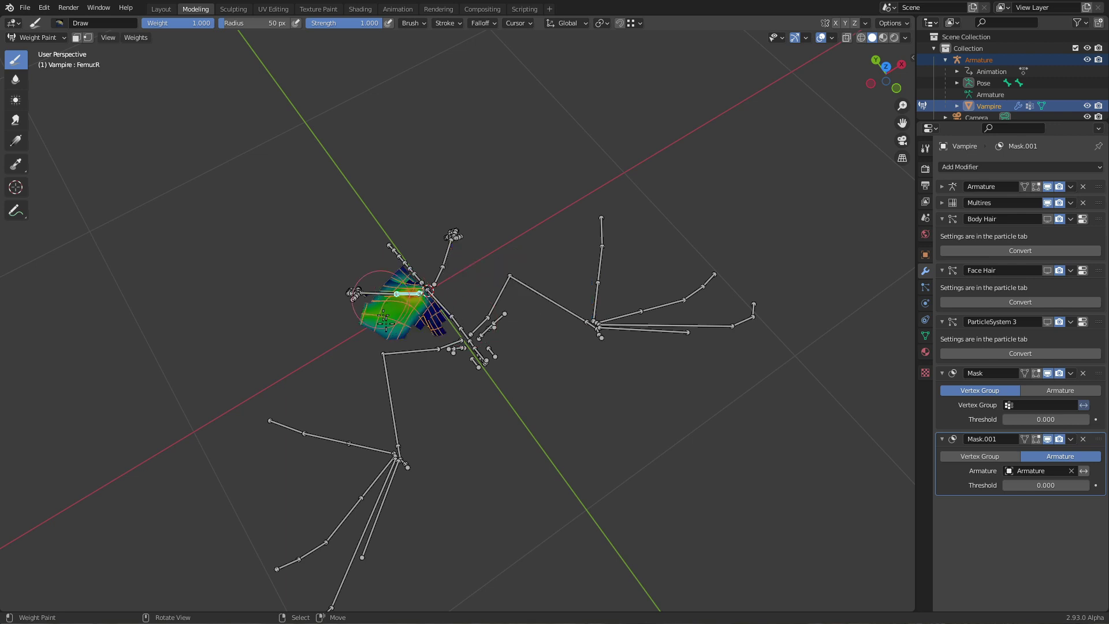
ctrl+click(415, 352)
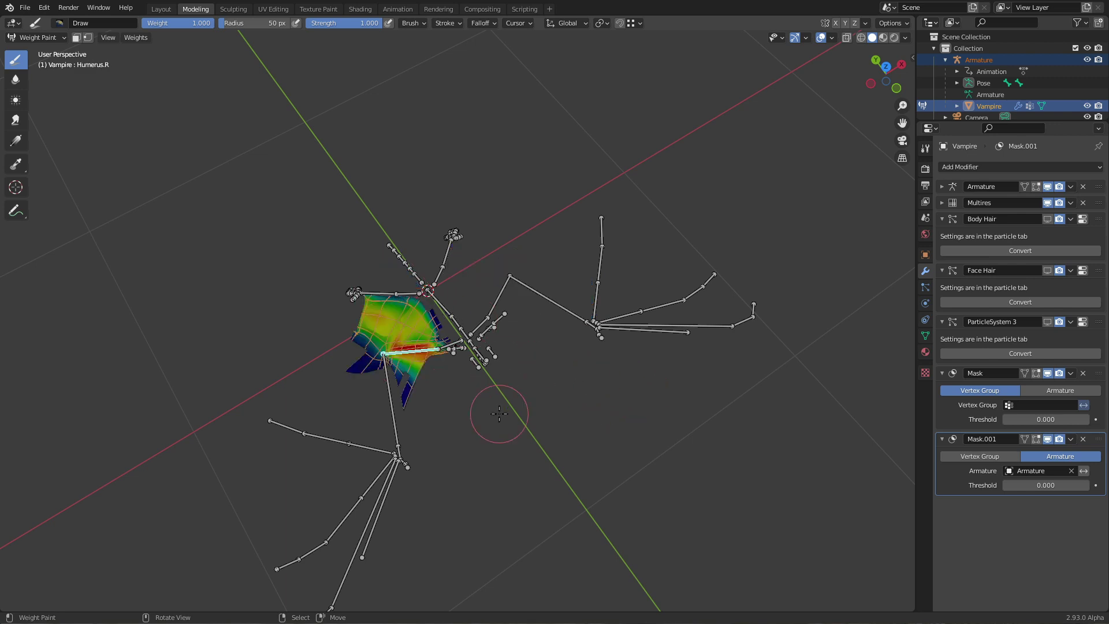
scroll(499, 412, up, 2)
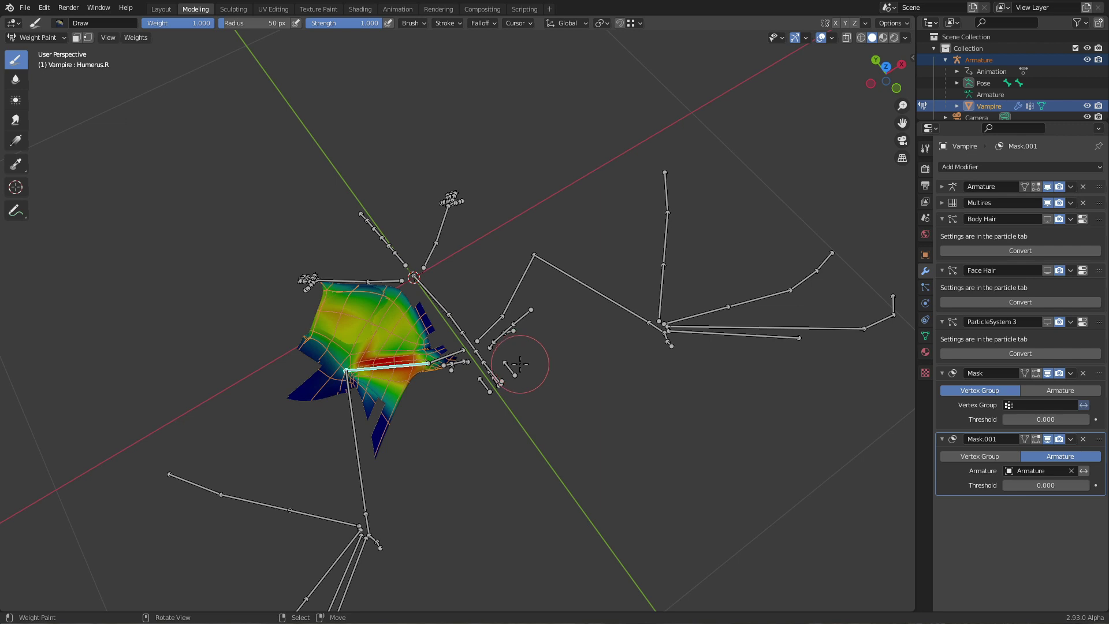
key(ctrl+Tab)
Hide the Armature and Vampire in Object Mode, then unhide and select Sew in the Outliner.
click(405, 369)
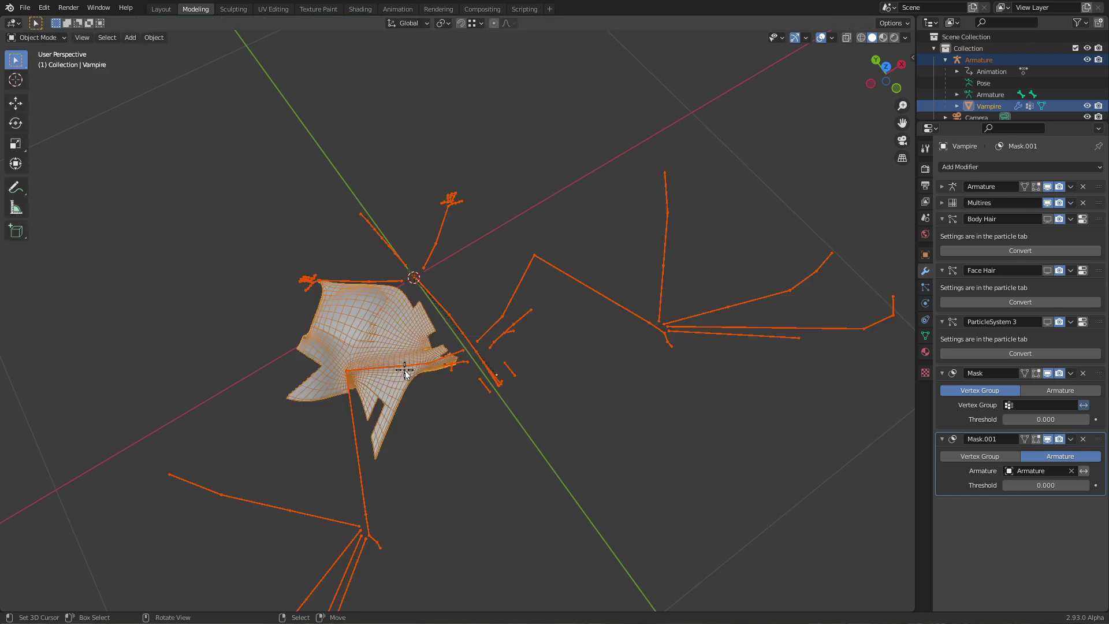
middle_drag(470, 449, 416, 278)
key(h)
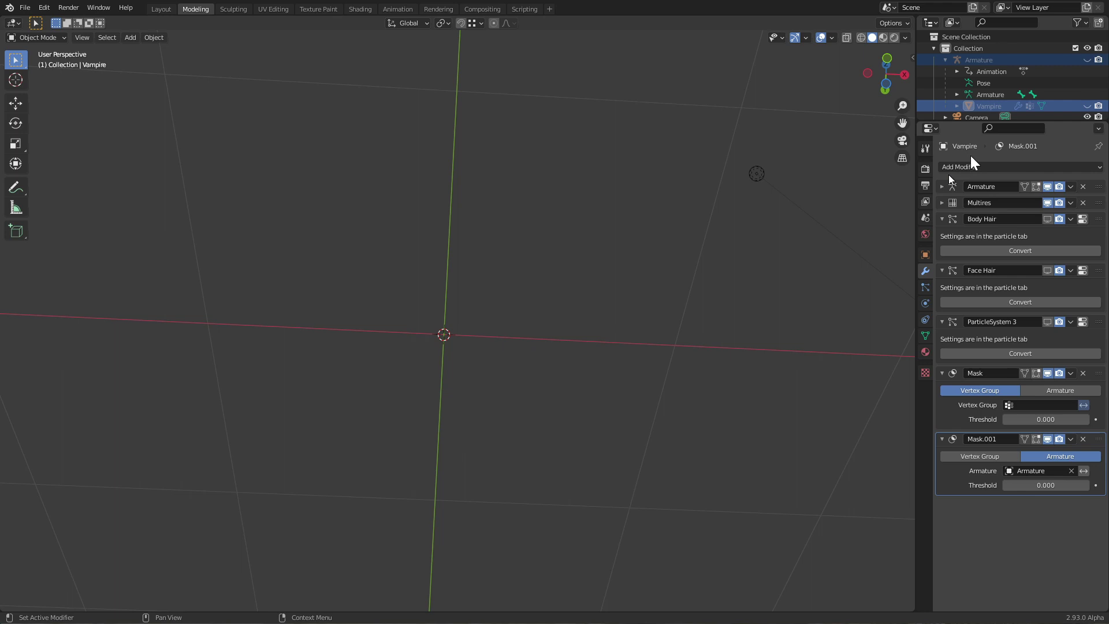
scroll(1013, 109, down, 2)
scroll(1013, 116, down, 2)
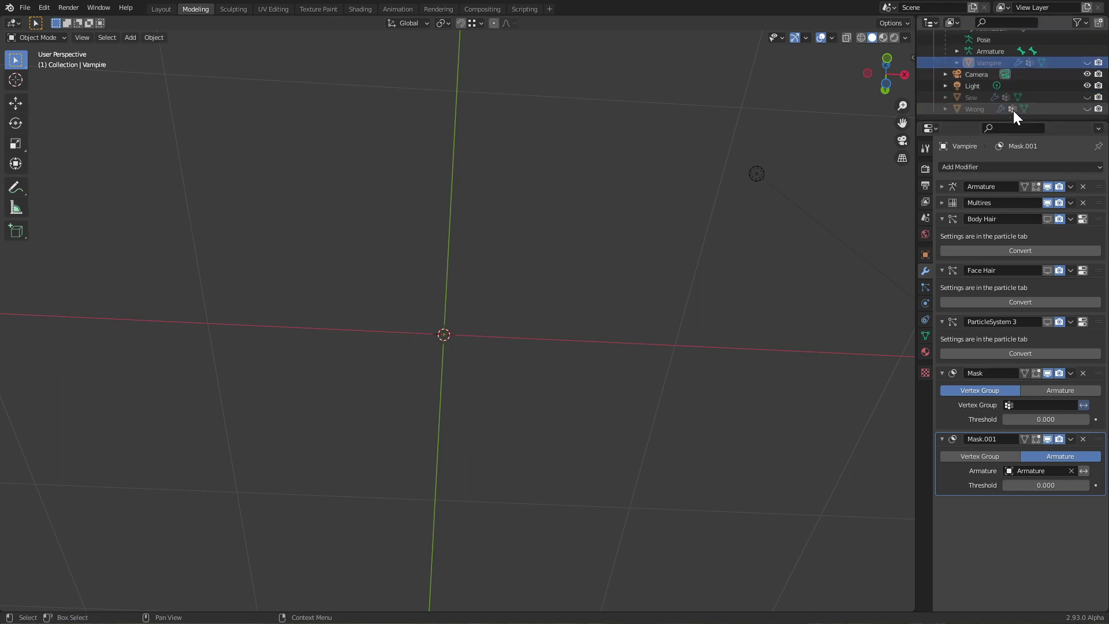
click(1087, 98)
click(971, 98)
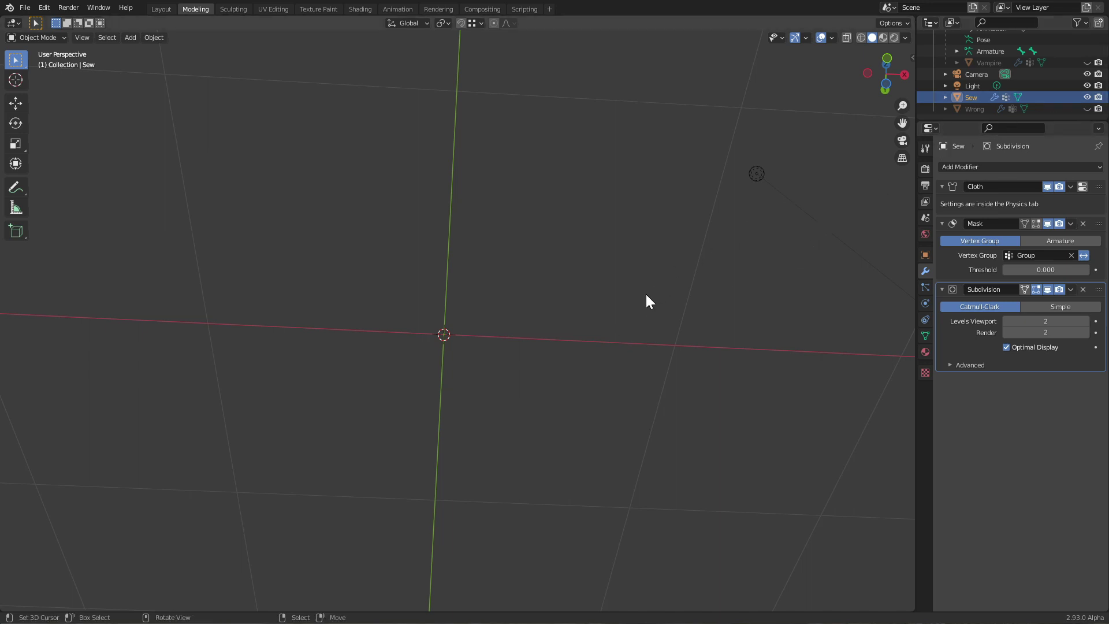
Frame the Sew plane in the viewport with Numpad period.
key(KP_Decimal)
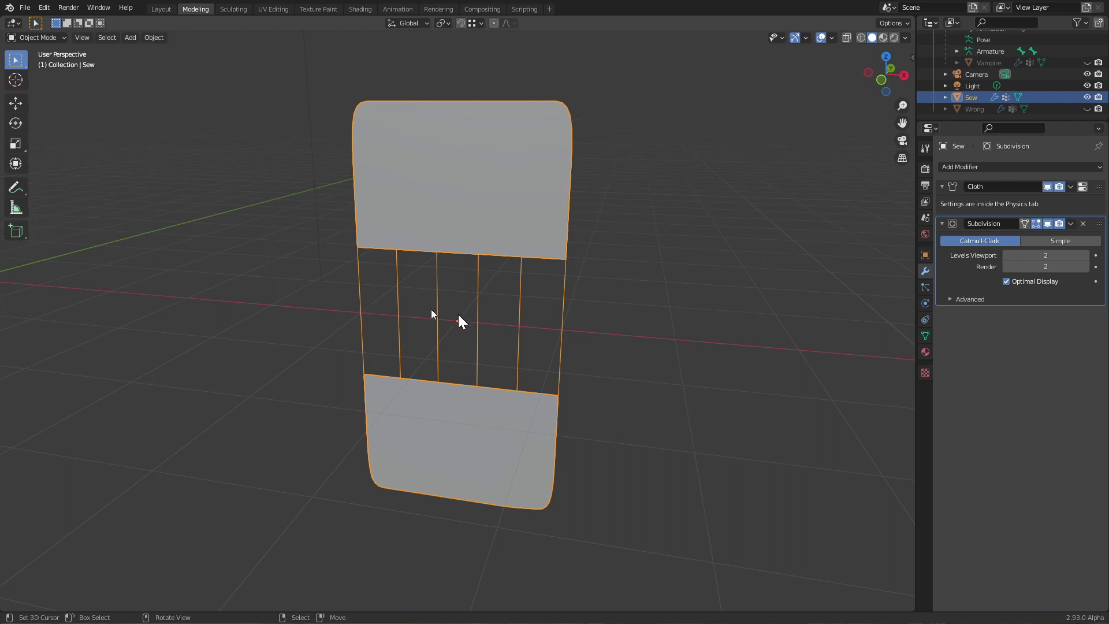
Play the cloth simulation, zoom in, and enter Edit Mode on the Sew mesh.
key(space)
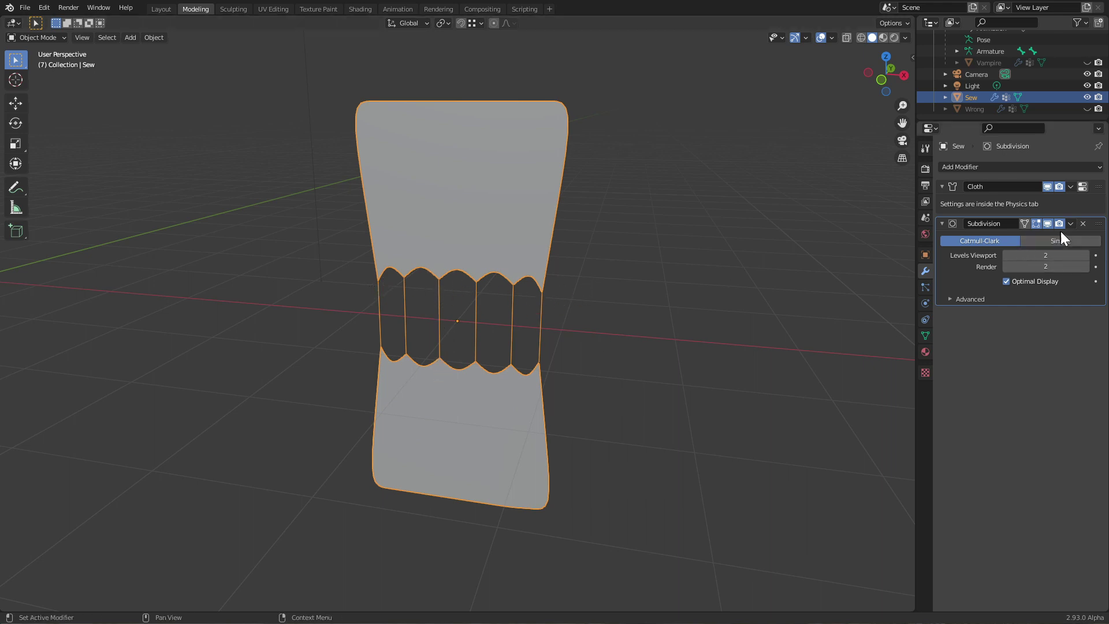
scroll(567, 324, up, 1)
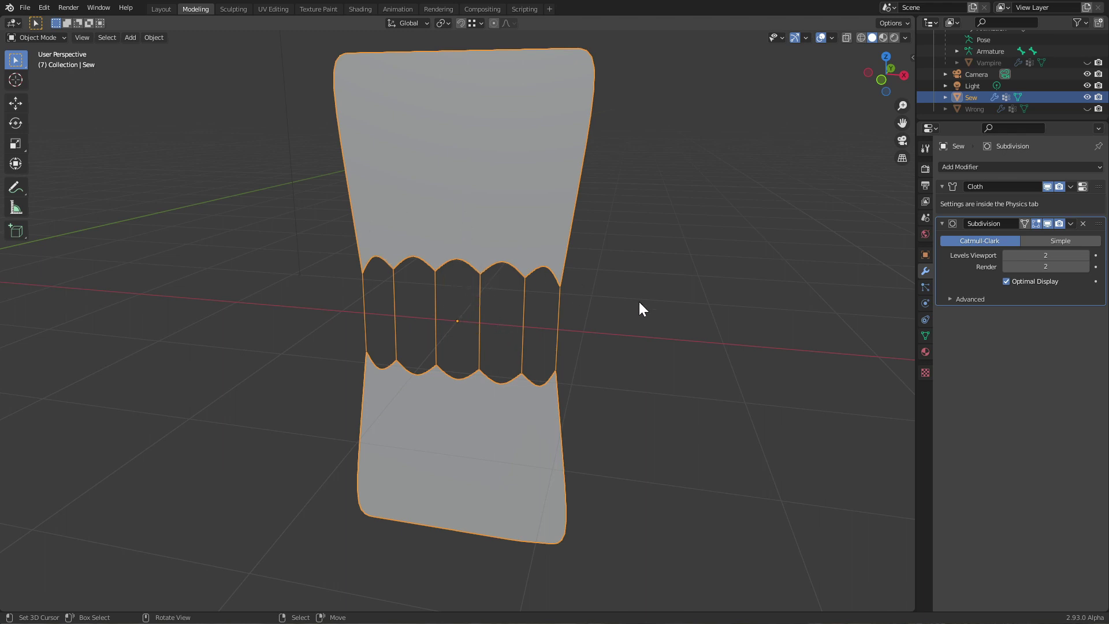
key(Tab)
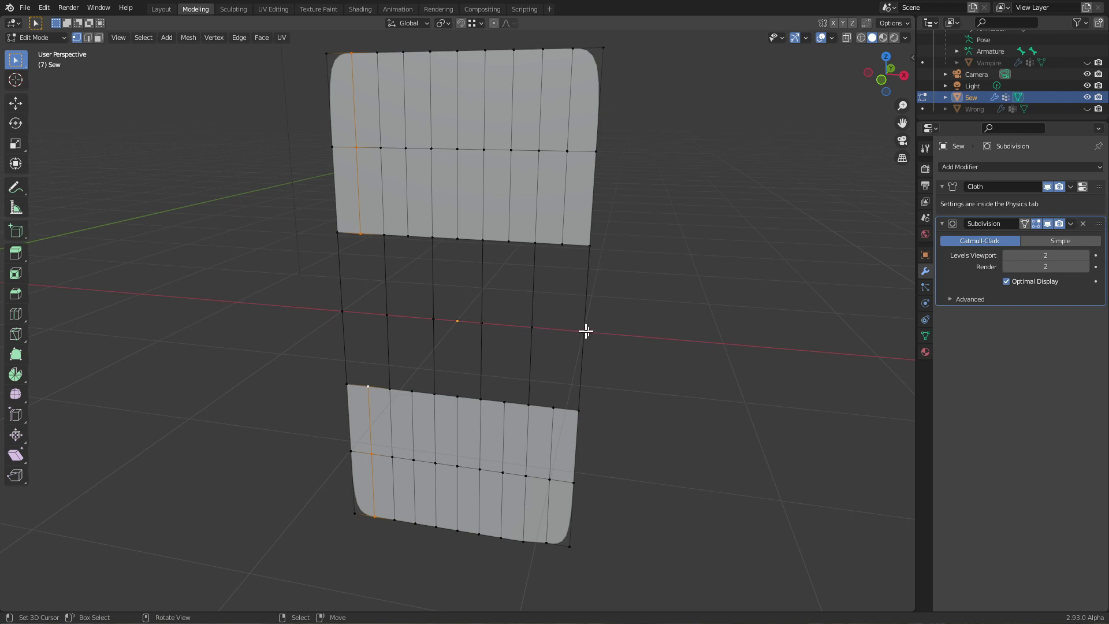
Return to Object Mode and add a Mask modifier to the Sew plane.
click(387, 315)
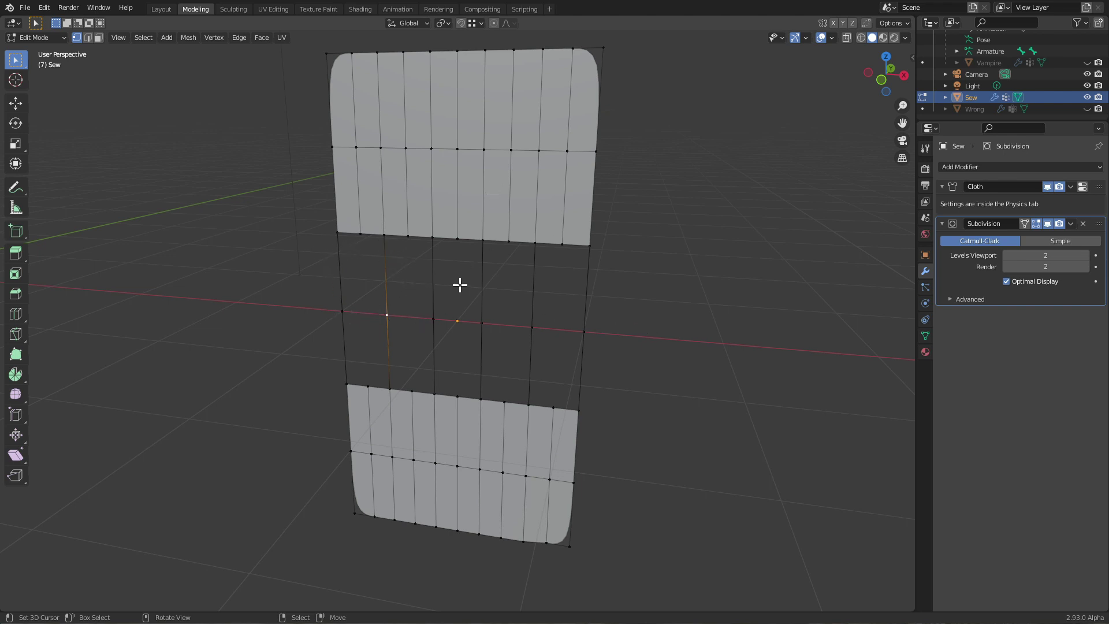
key(Tab)
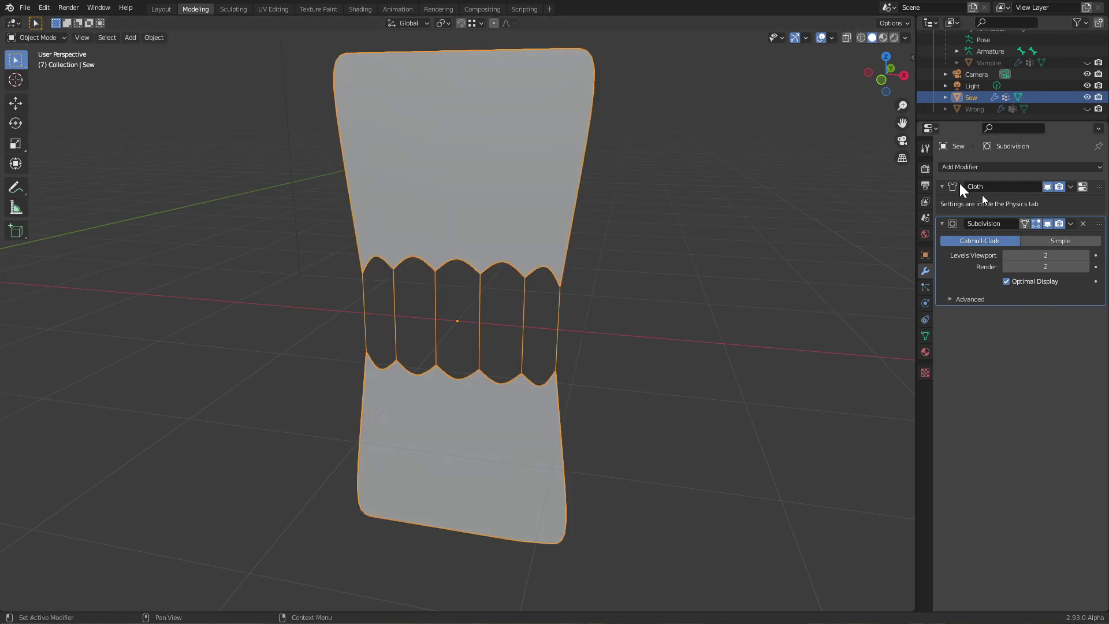
click(984, 171)
click(884, 289)
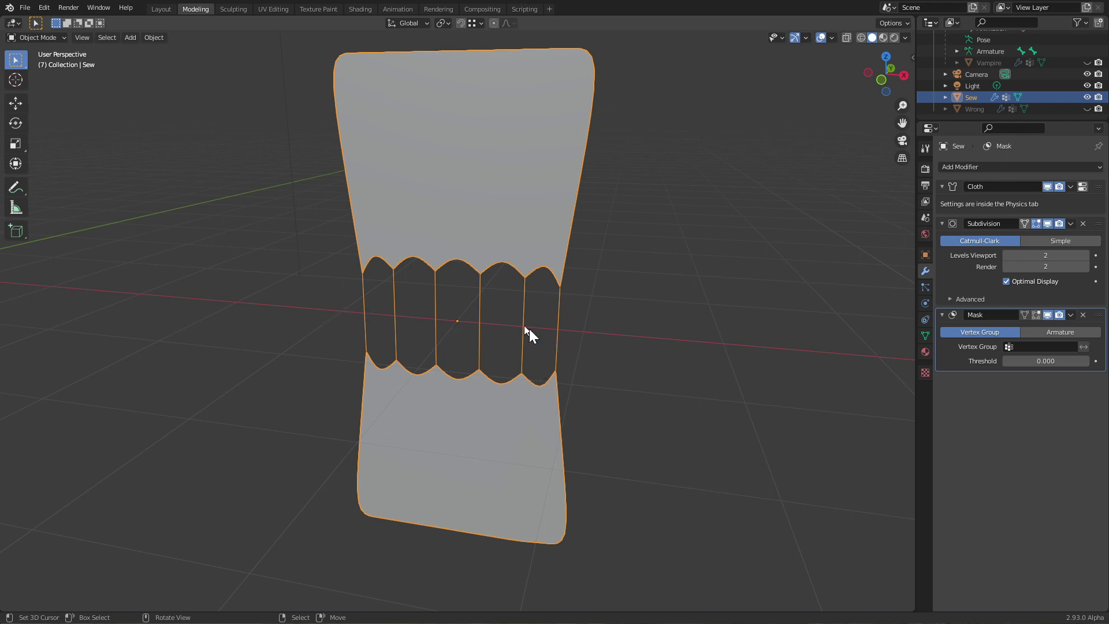
Box-select the middle row of sewing vertices and set the Group assignment weight to 0.774.
key(Tab)
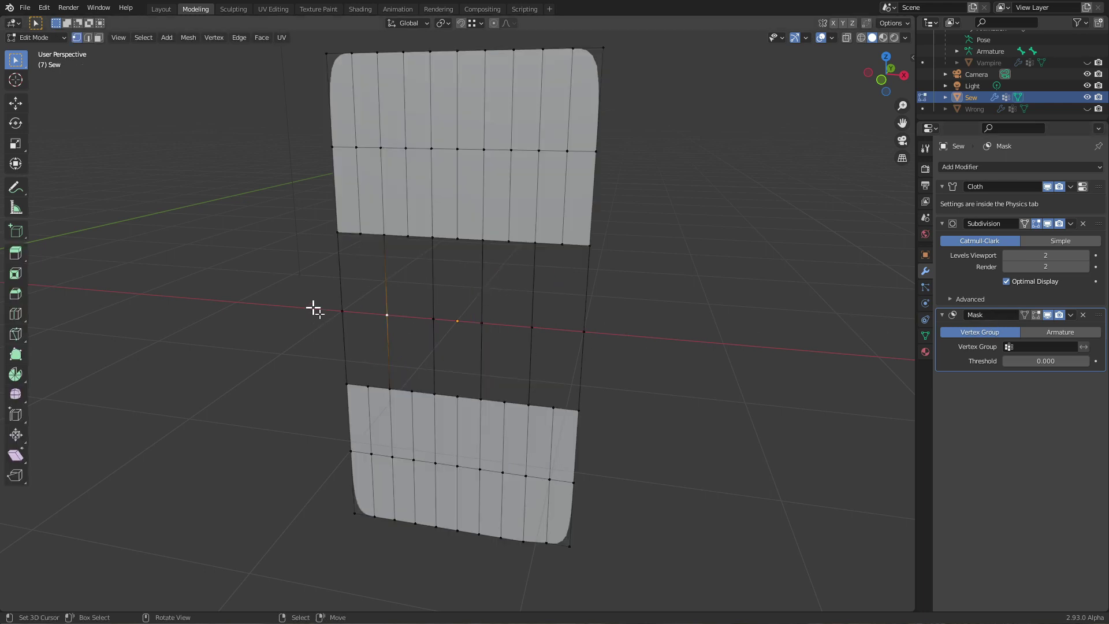
drag(304, 296, 701, 335)
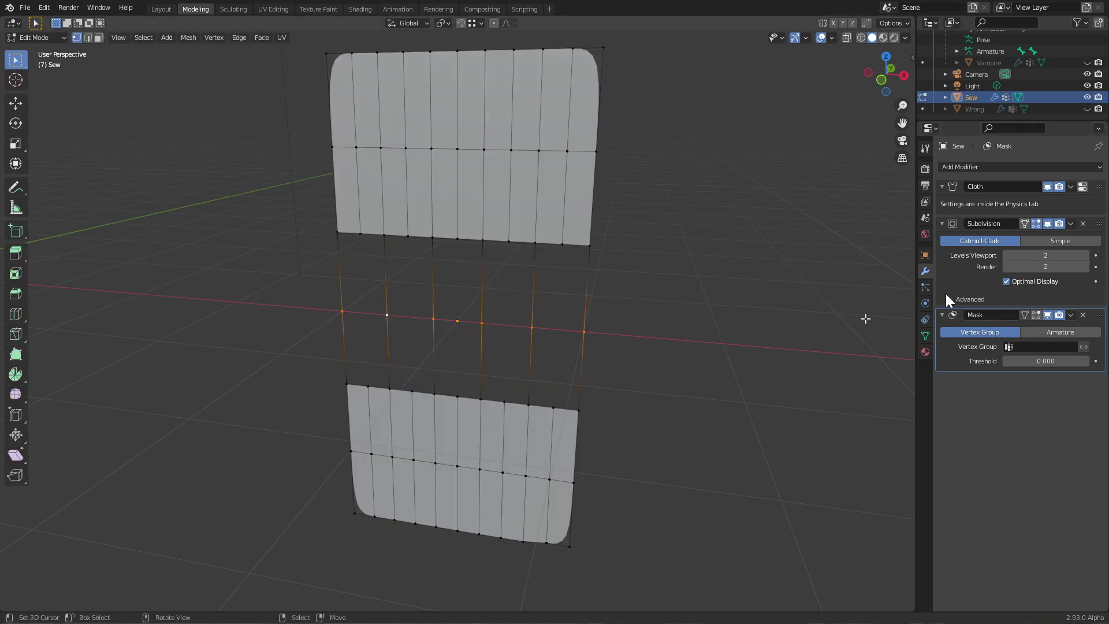
click(925, 333)
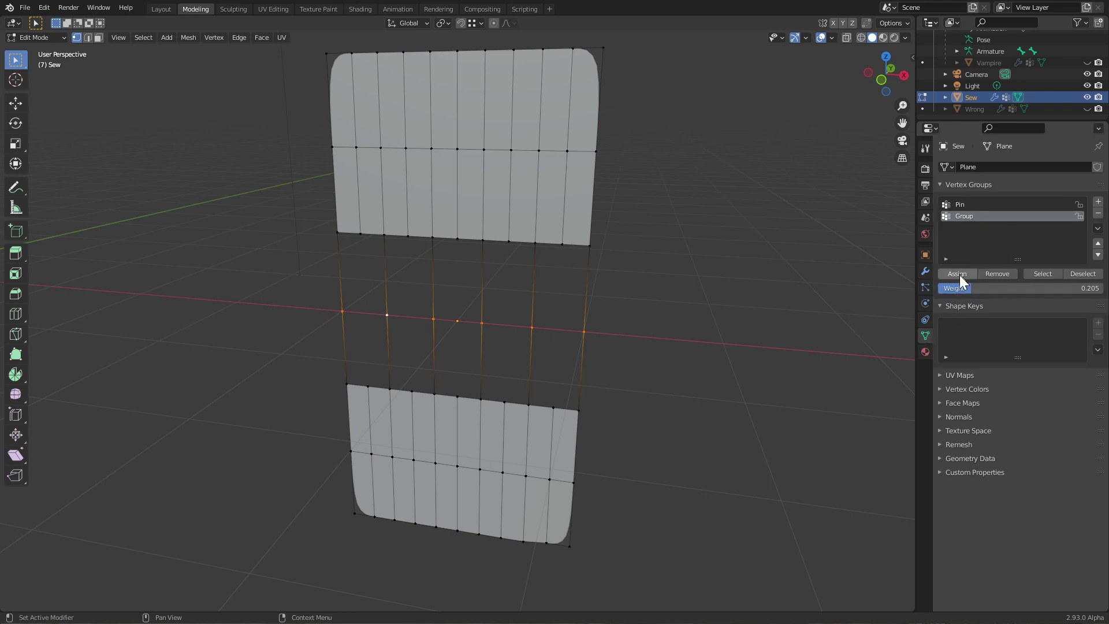
key(ctrl+z)
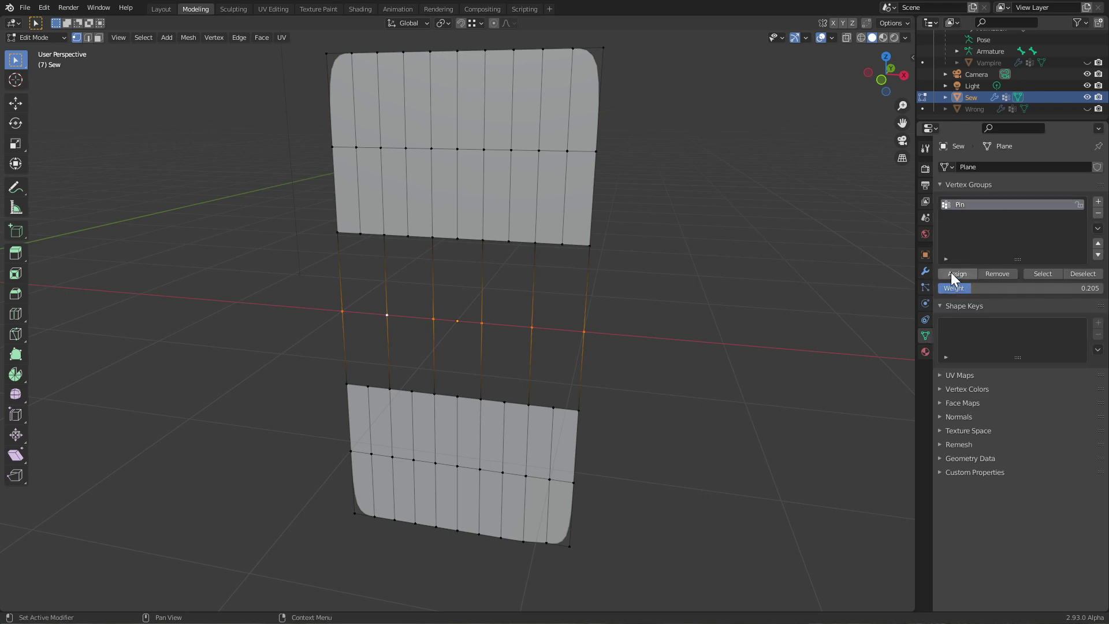
key(ctrl+shift+z)
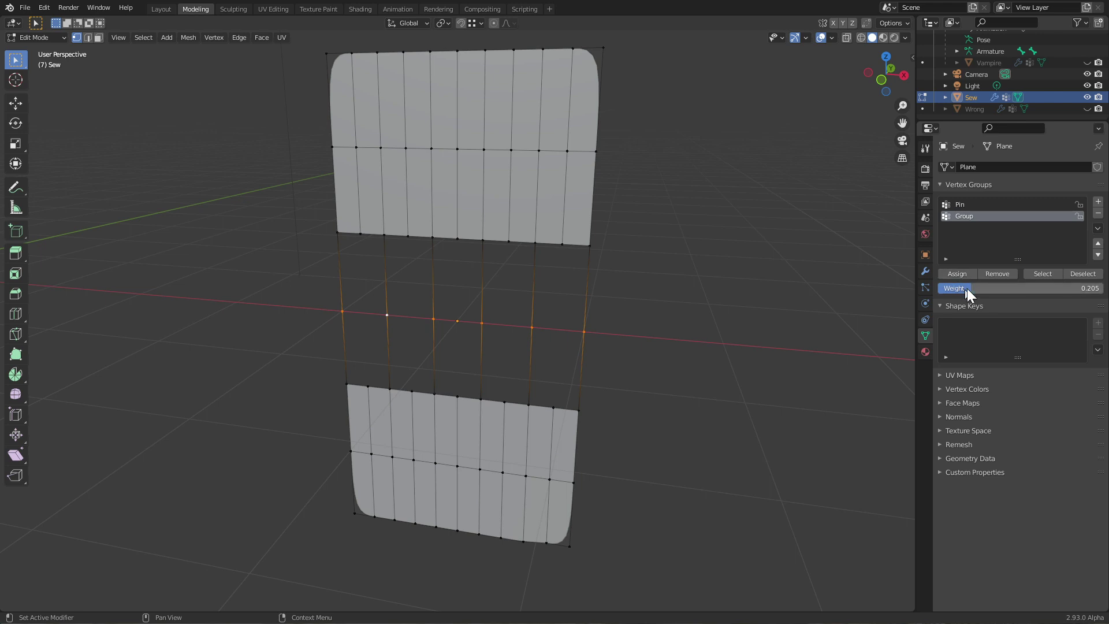
drag(967, 289, 1066, 289)
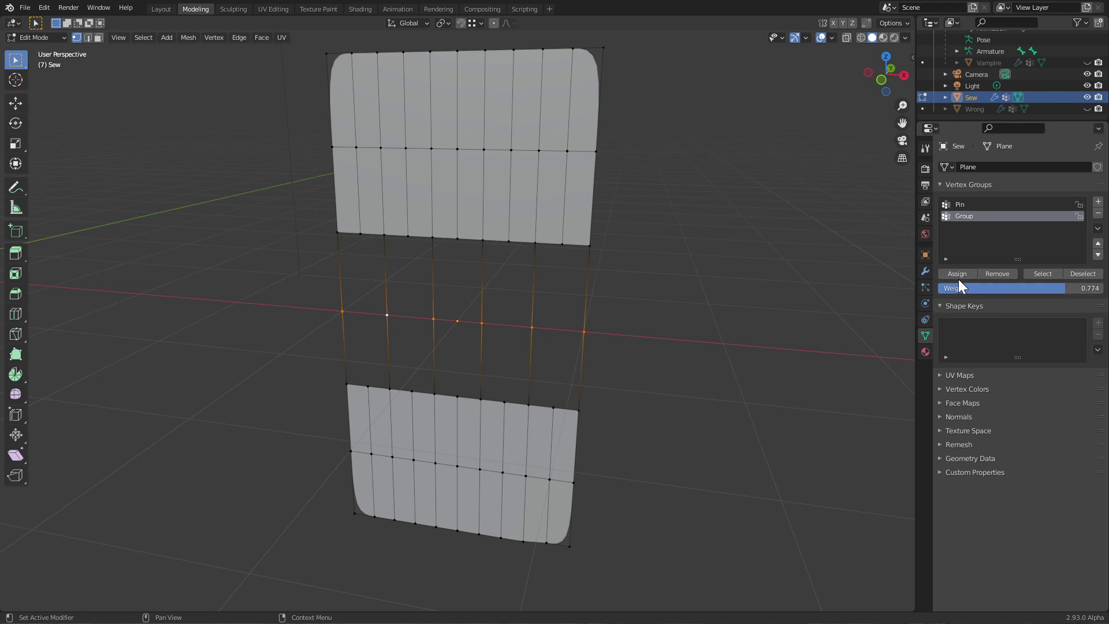
Assign the selected vertices to Group, then set the Mask modifier to Group, inverted.
click(957, 274)
key(Tab)
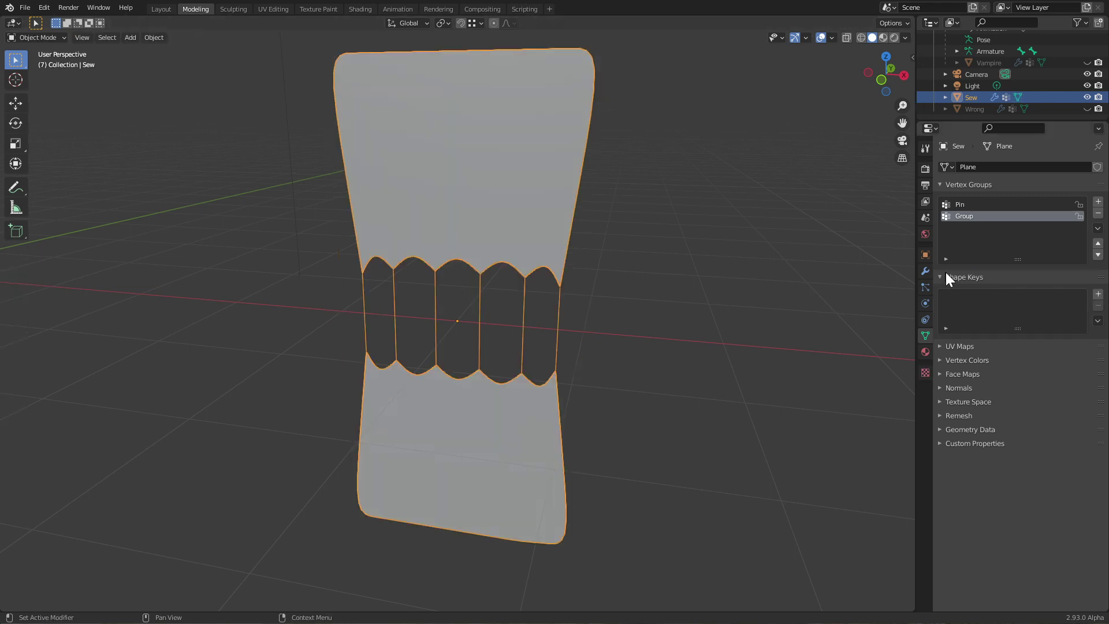
click(925, 271)
click(1035, 349)
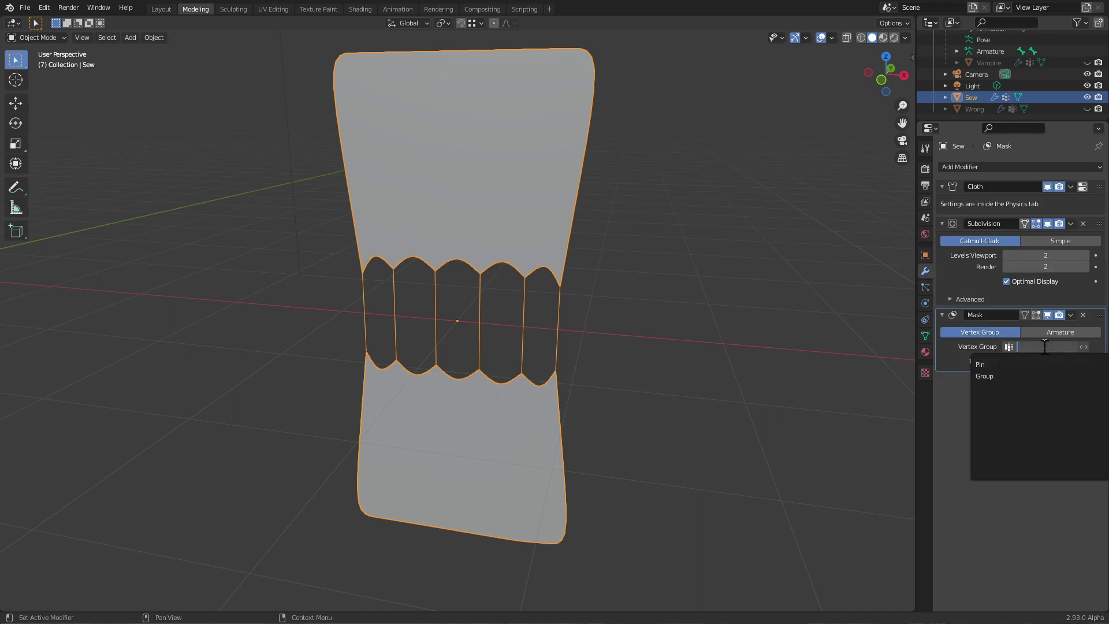
click(1031, 379)
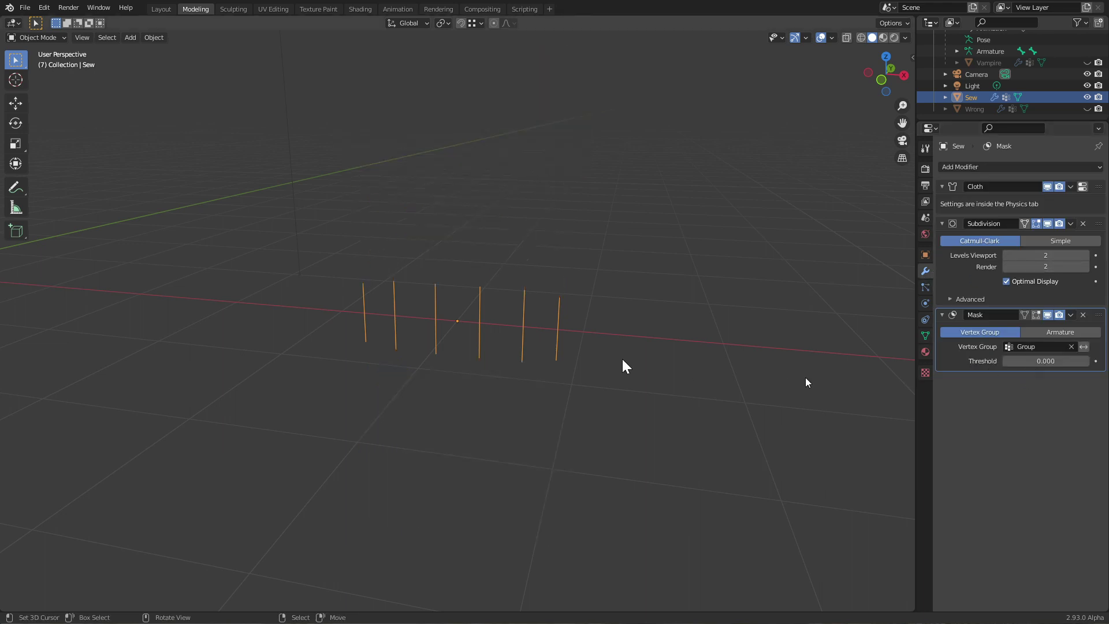
click(1083, 346)
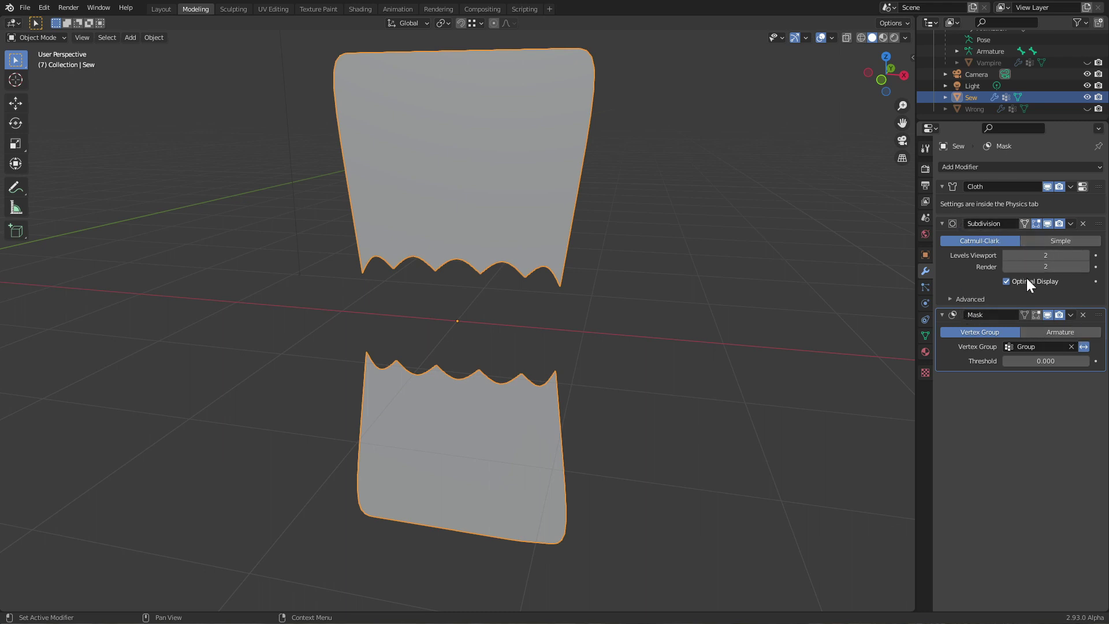
Move the Mask modifier above Subdivision and toggle its inversion and viewport display to compare.
drag(1101, 318, 1074, 248)
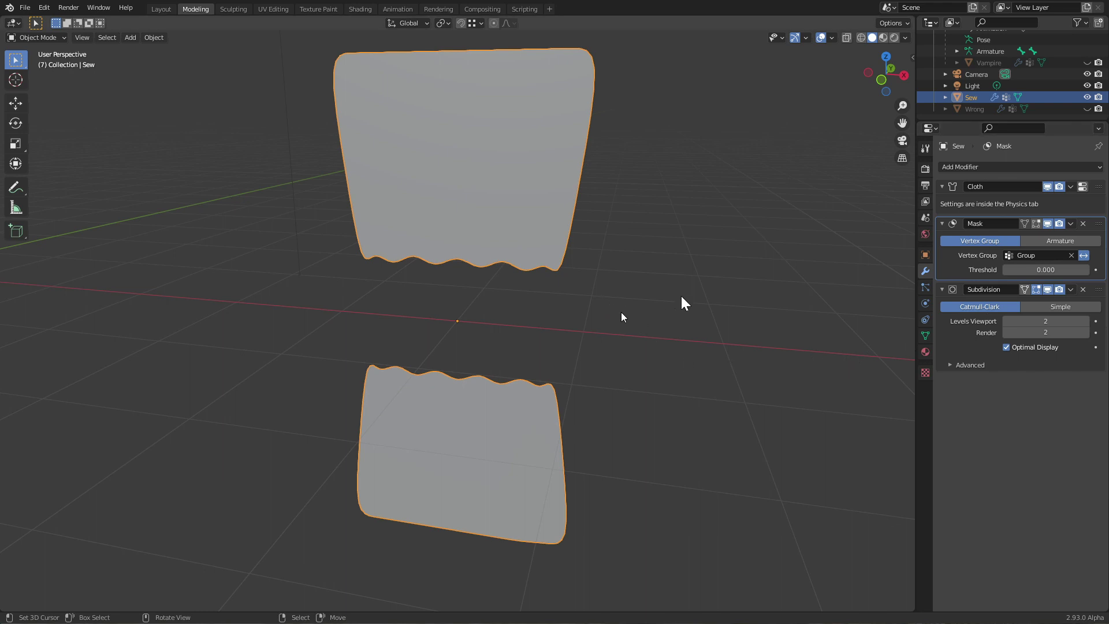
click(1085, 255)
click(1085, 256)
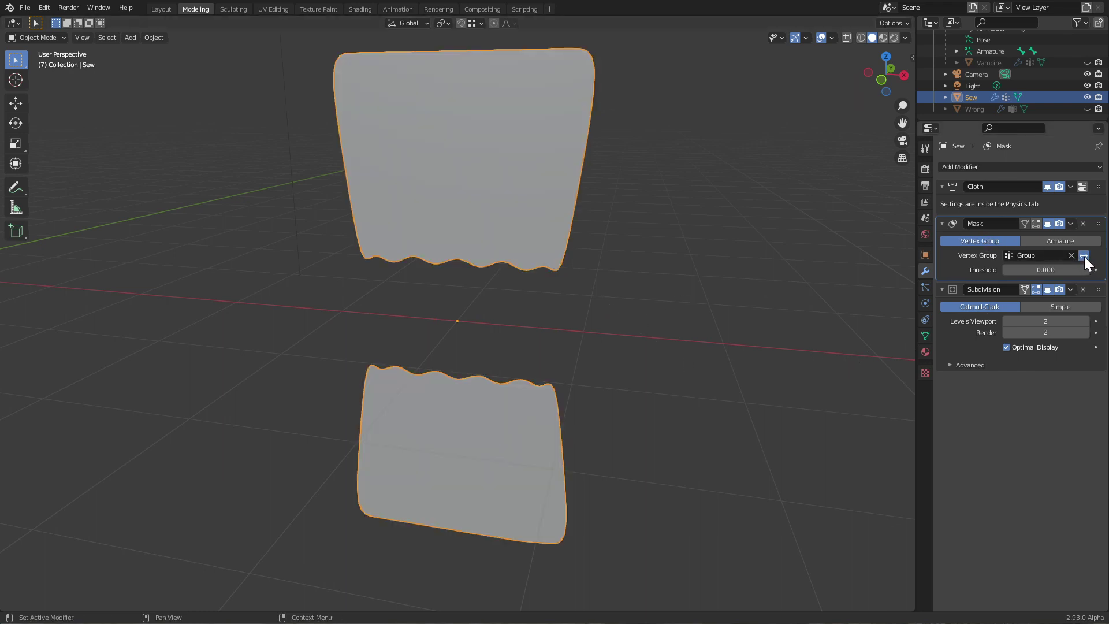
click(1046, 226)
click(1046, 226)
click(1046, 226)
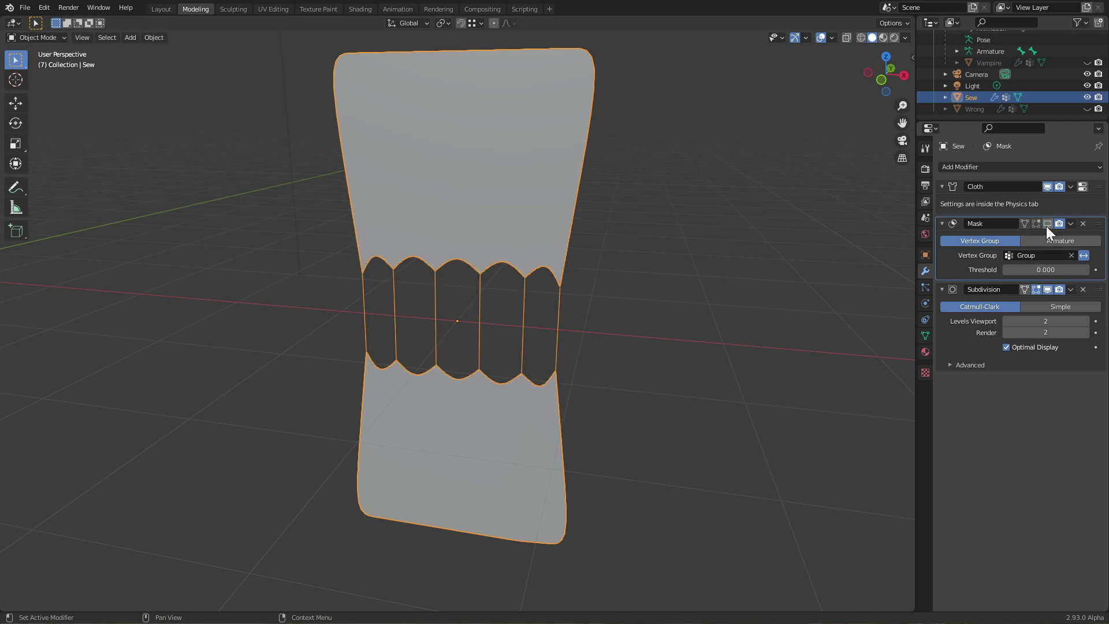
click(1047, 226)
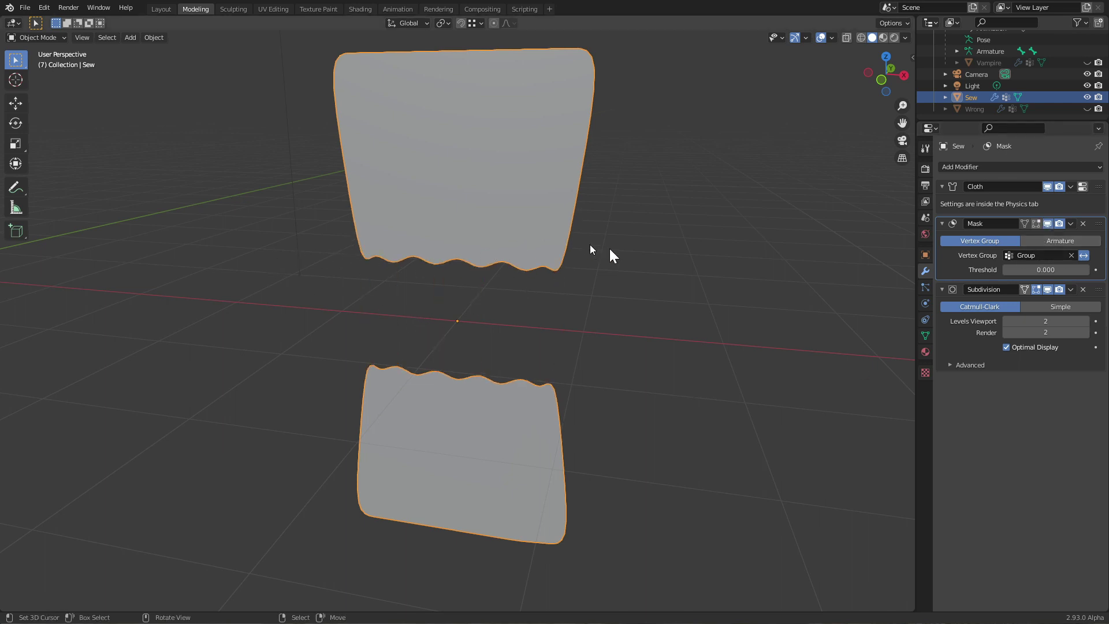